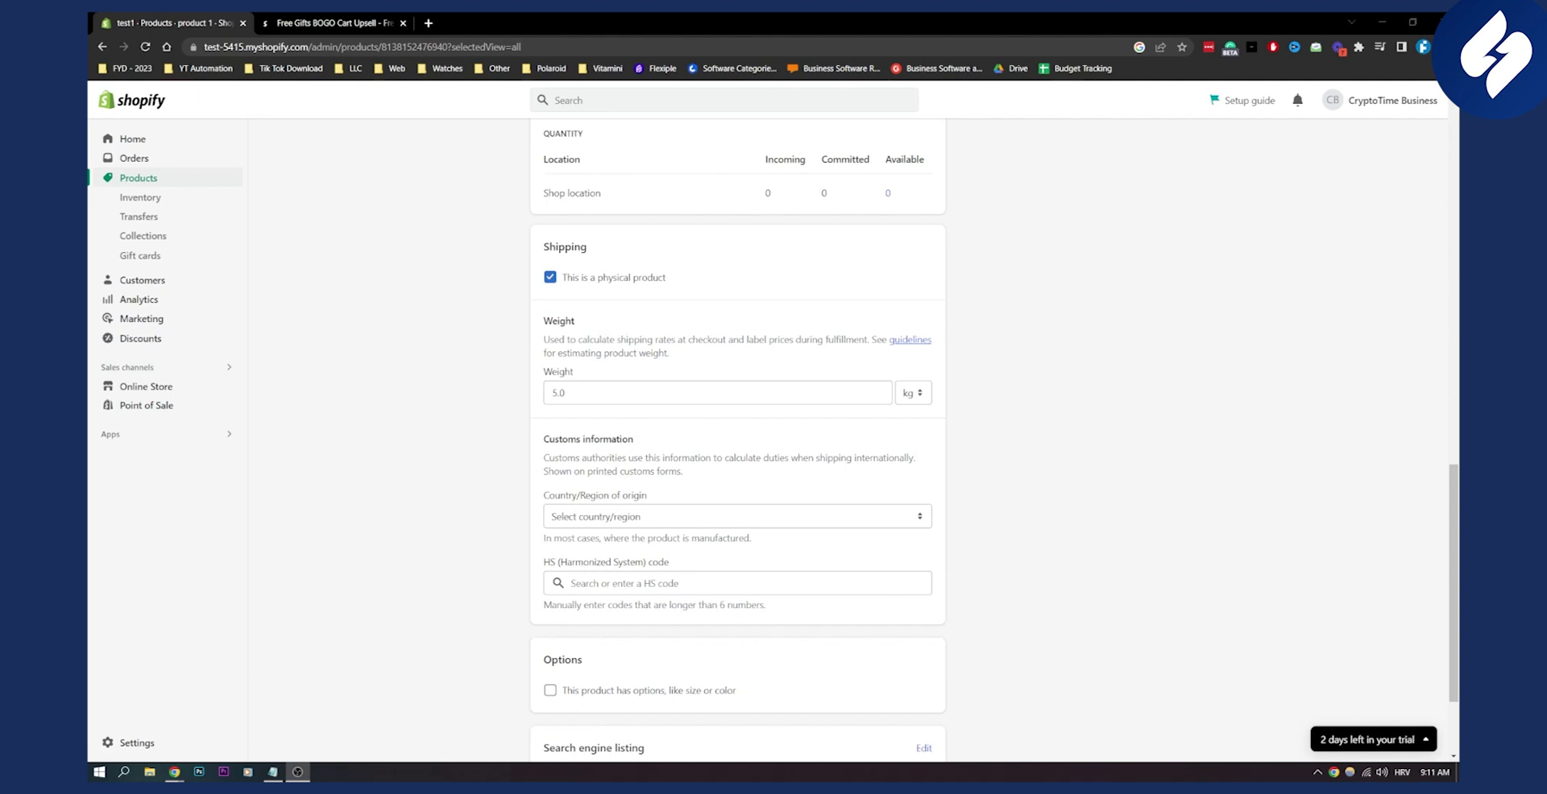
Step: Search the store admin for 'free gifts'
{"action": "scroll", "coordinate": [1298, 628], "scroll_direction": "up", "scroll_amount": 5}
{"action": "scroll", "coordinate": [1206, 580], "scroll_direction": "up", "scroll_amount": 4}
{"action": "scroll", "coordinate": [1225, 556], "scroll_direction": "up", "scroll_amount": 4}
{"action": "scroll", "coordinate": [1236, 545], "scroll_direction": "up", "scroll_amount": 1}
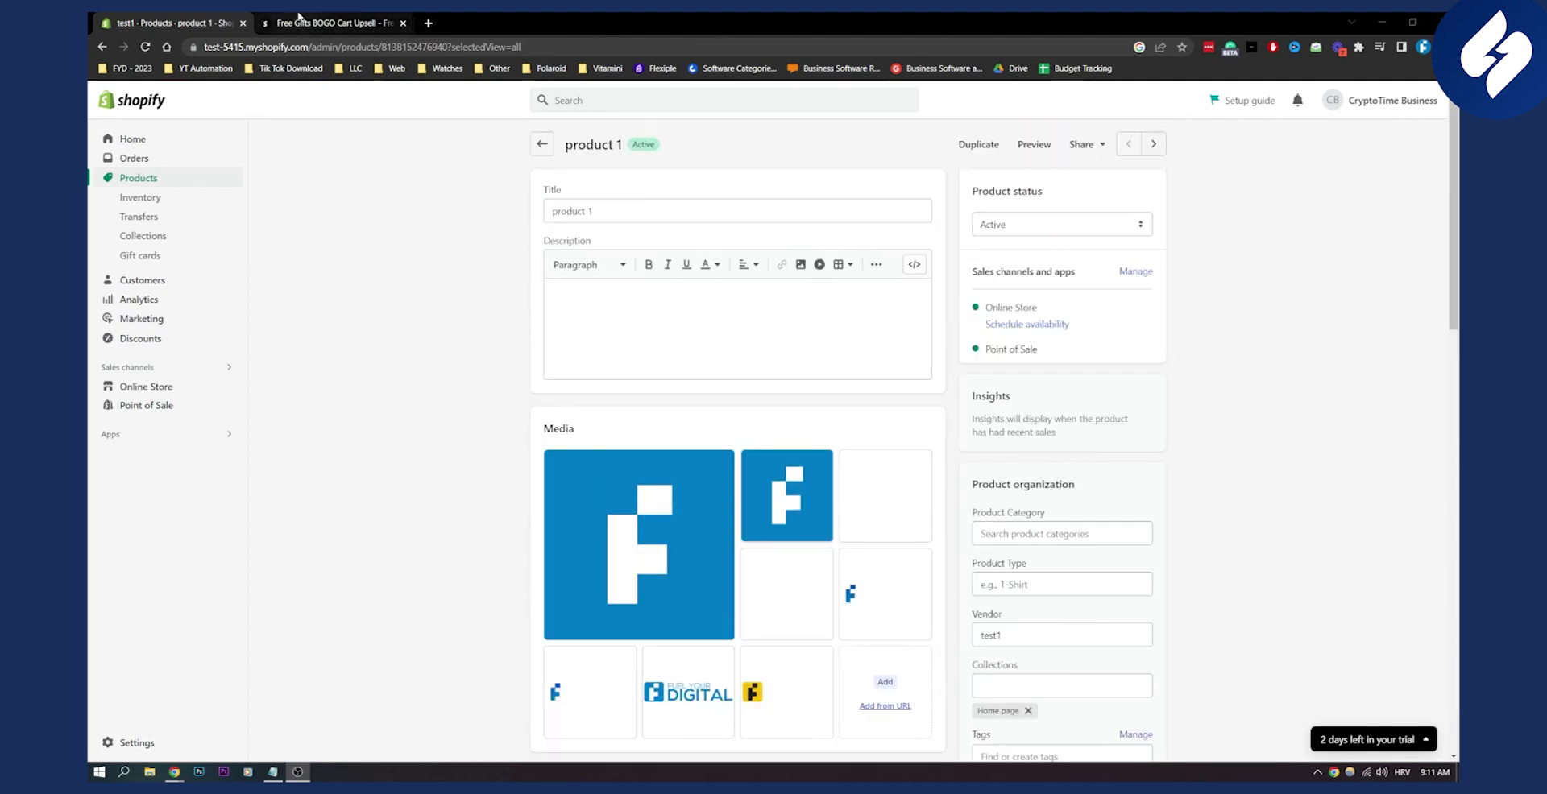
{"action": "left_click", "coordinate": [580, 103]}
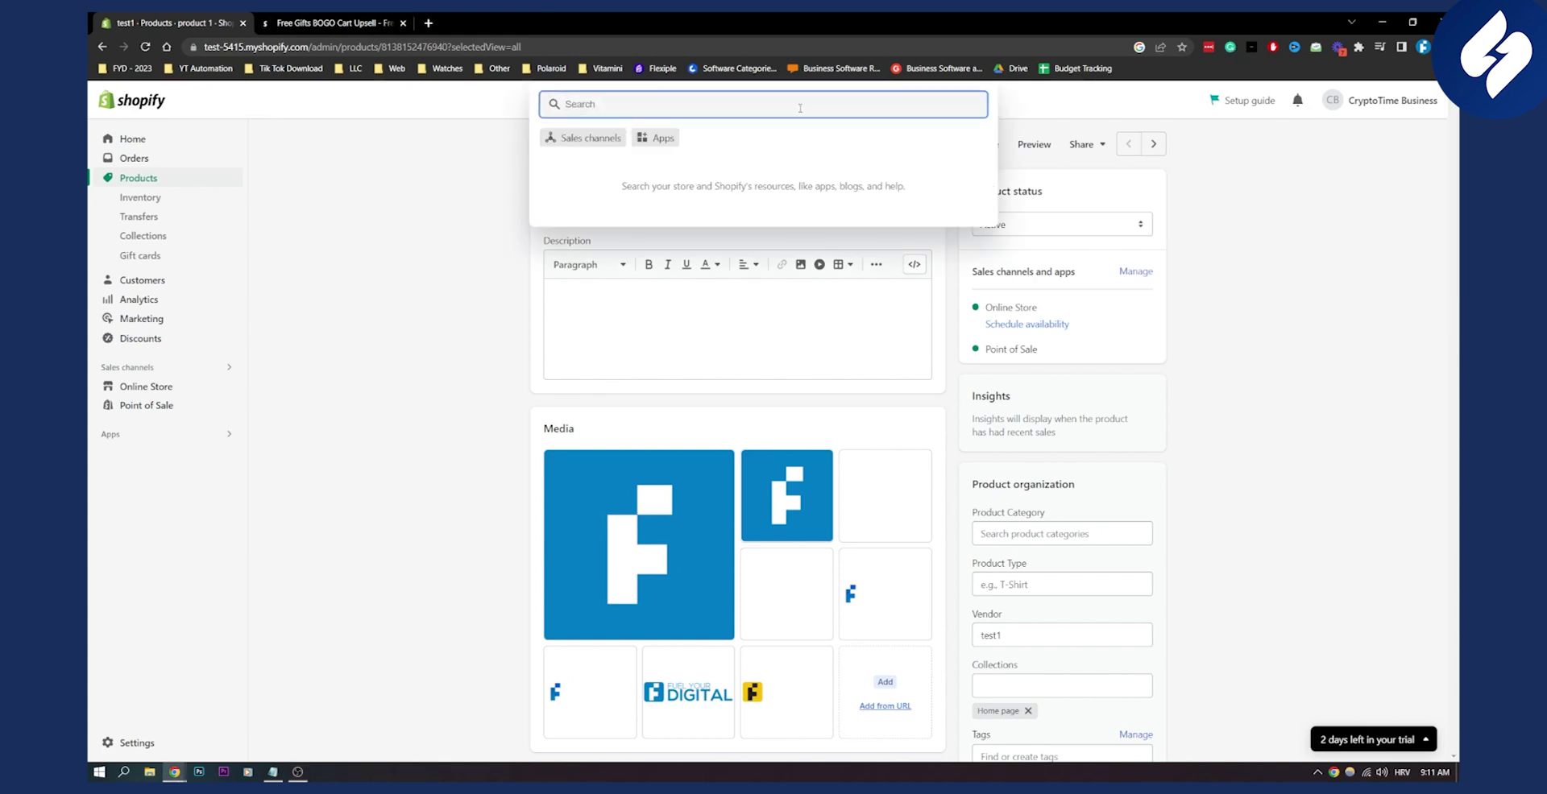
{"action": "type", "text": "free gifts"}
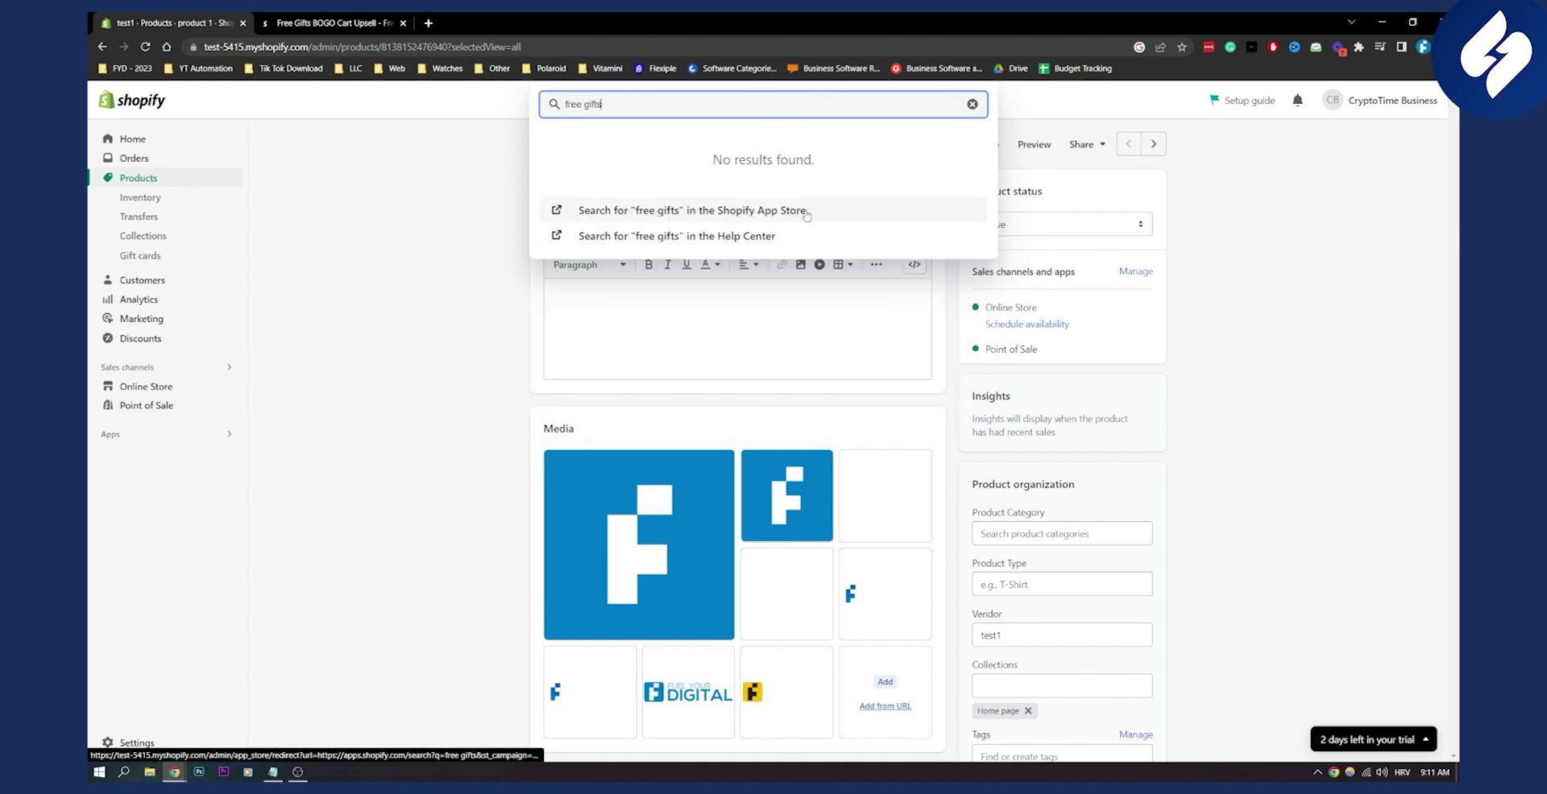
{"action": "left_click", "coordinate": [334, 22]}
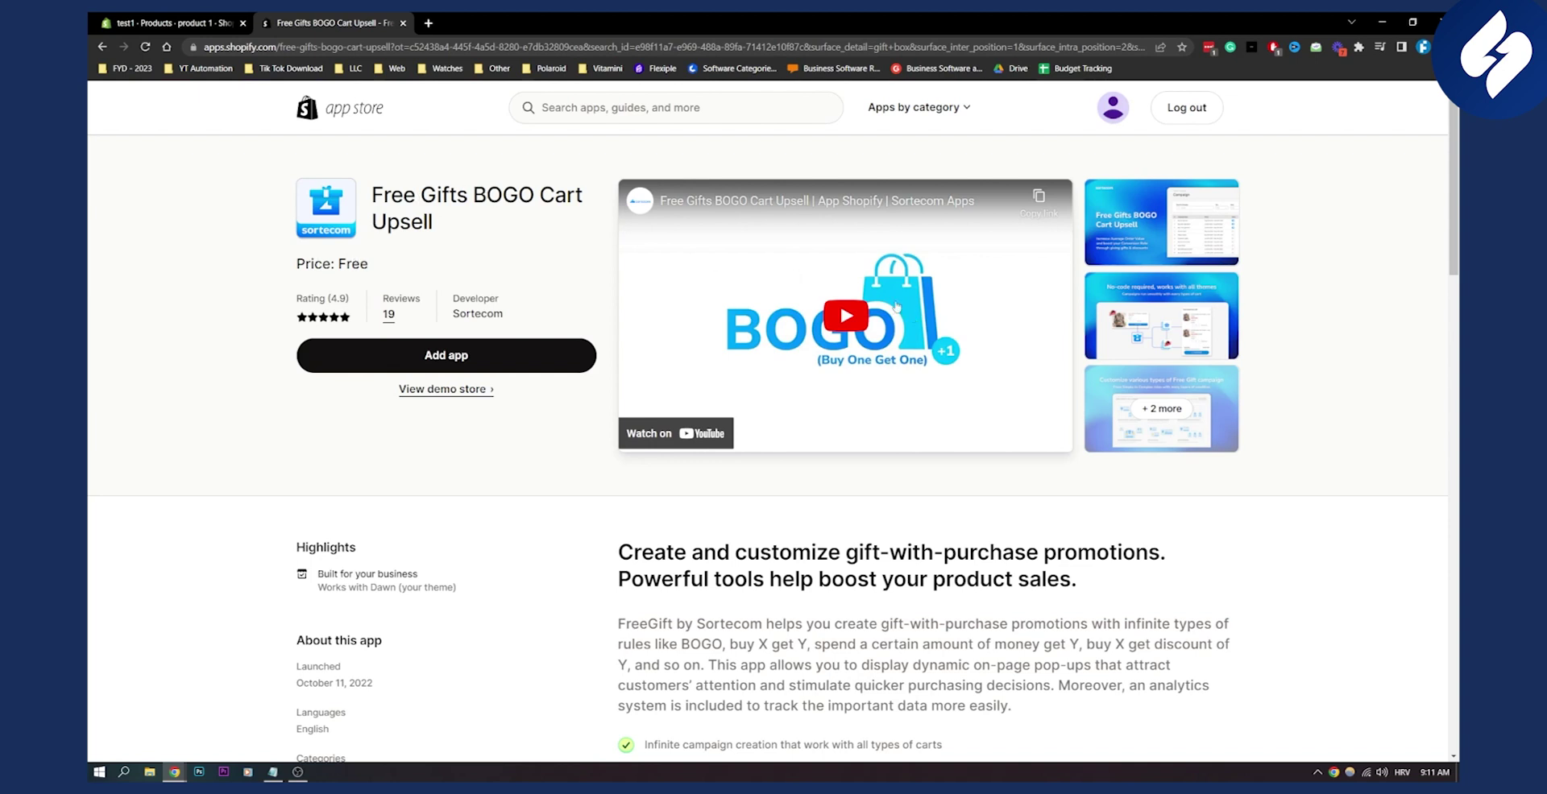
{"action": "scroll", "coordinate": [872, 321], "scroll_direction": "down", "scroll_amount": 3}
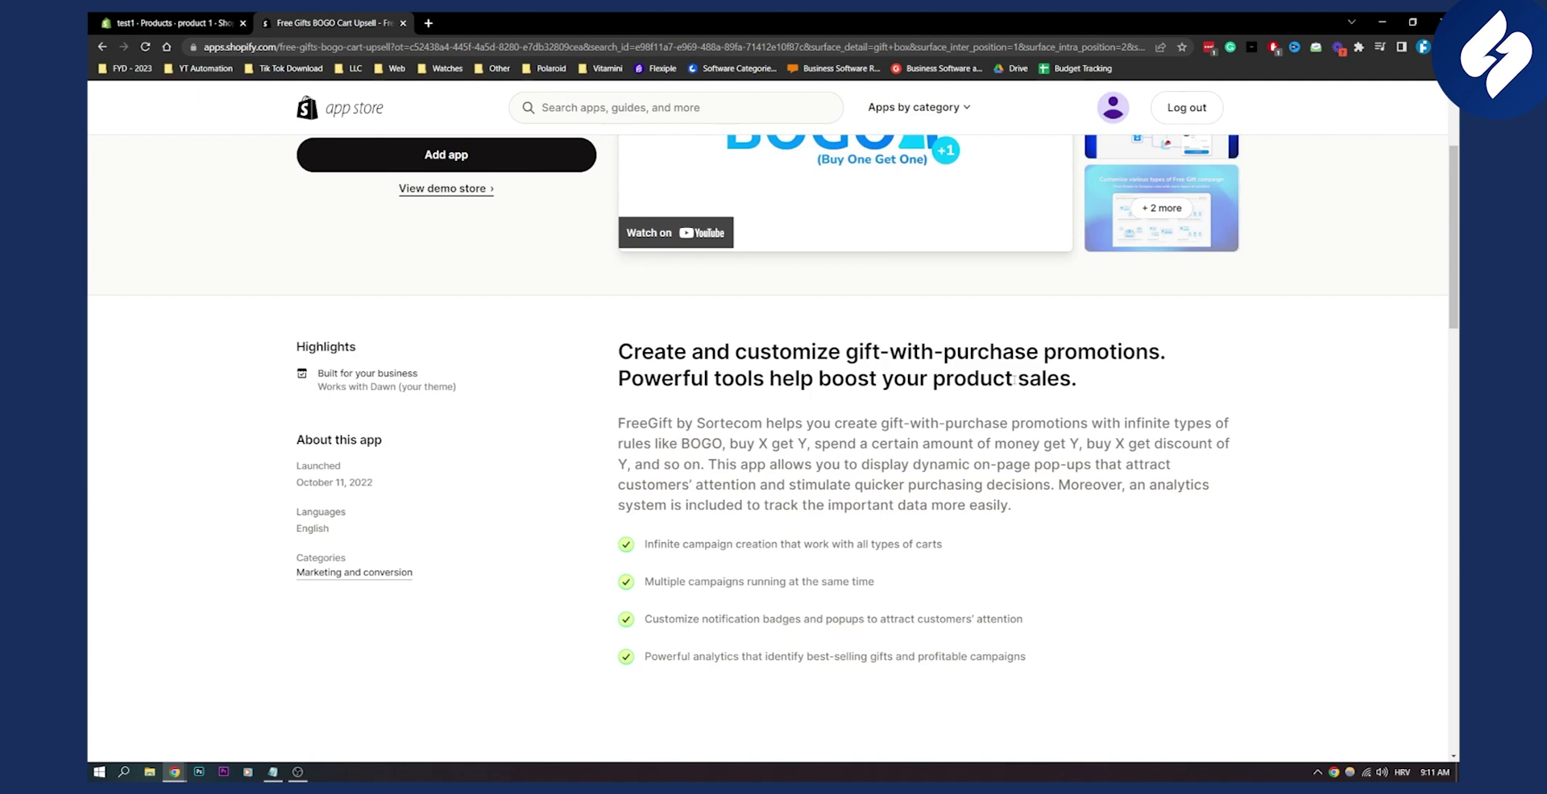
{"action": "scroll", "coordinate": [1014, 379], "scroll_direction": "down", "scroll_amount": 3}
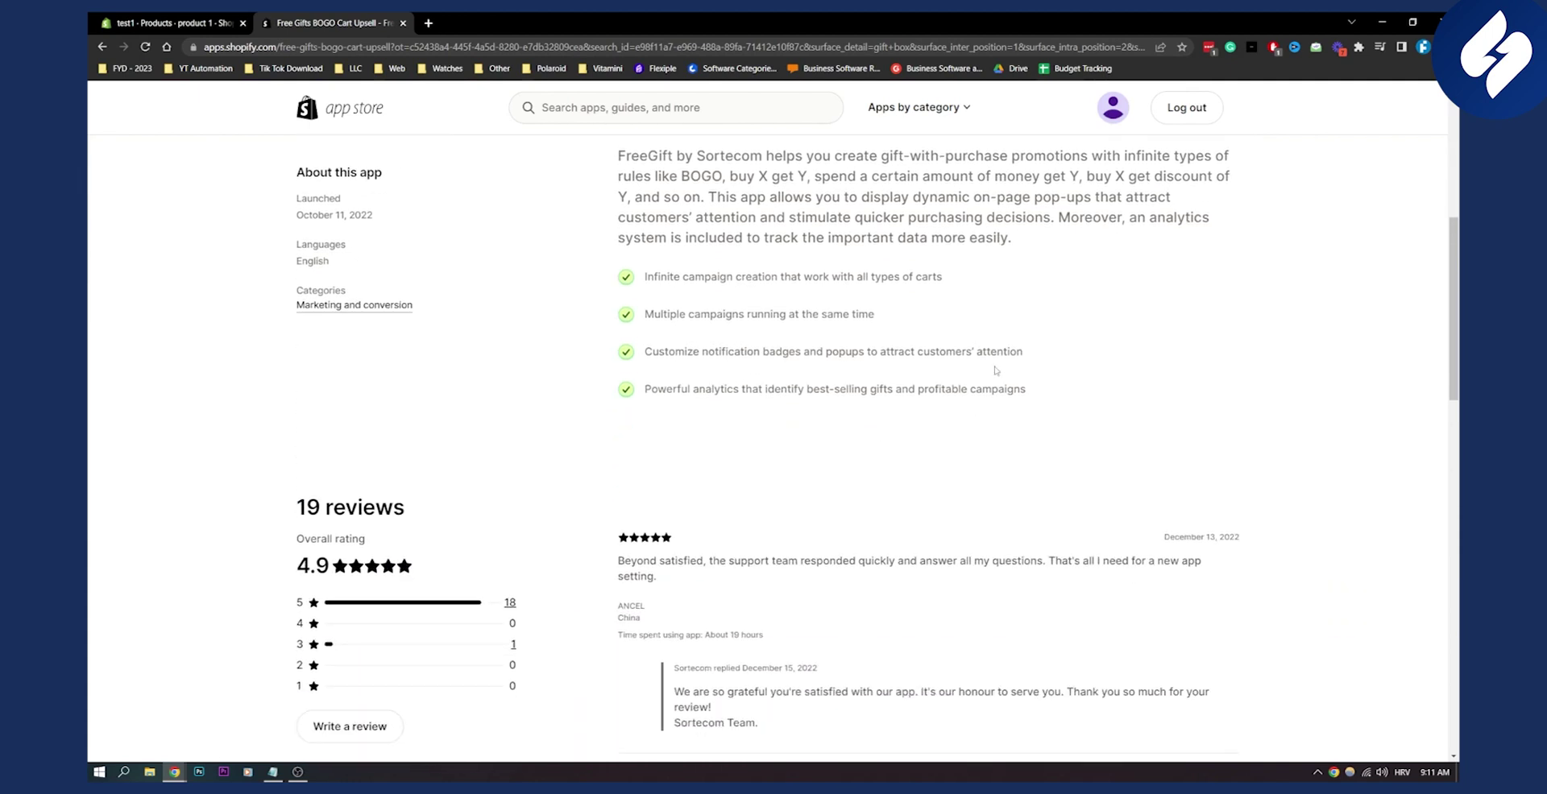
{"action": "scroll", "coordinate": [999, 369], "scroll_direction": "down", "scroll_amount": 4}
{"action": "scroll", "coordinate": [989, 361], "scroll_direction": "down", "scroll_amount": 1}
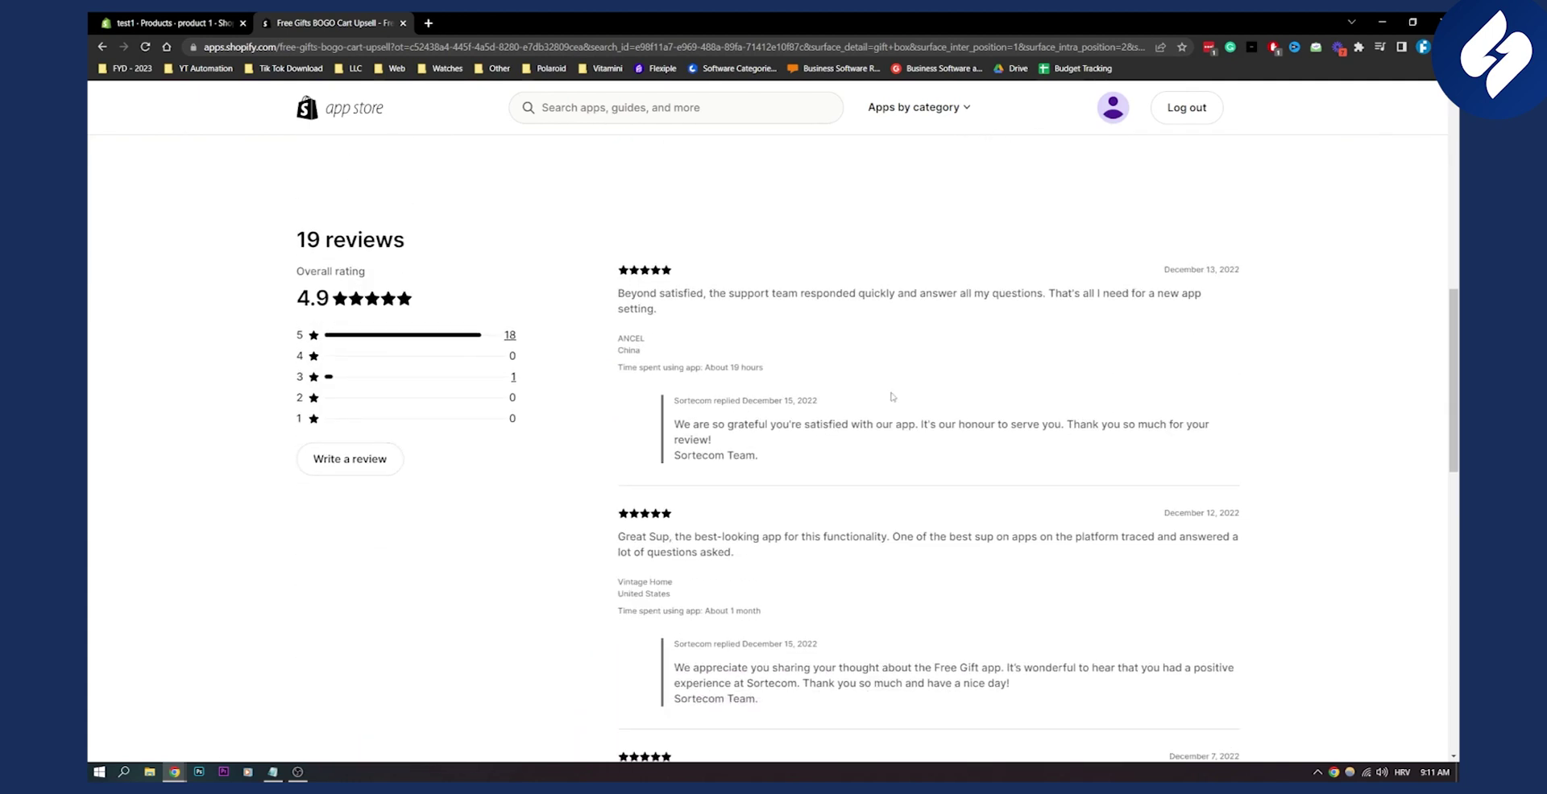
{"action": "scroll", "coordinate": [1046, 495], "scroll_direction": "up", "scroll_amount": 6}
{"action": "scroll", "coordinate": [725, 532], "scroll_direction": "up", "scroll_amount": 4}
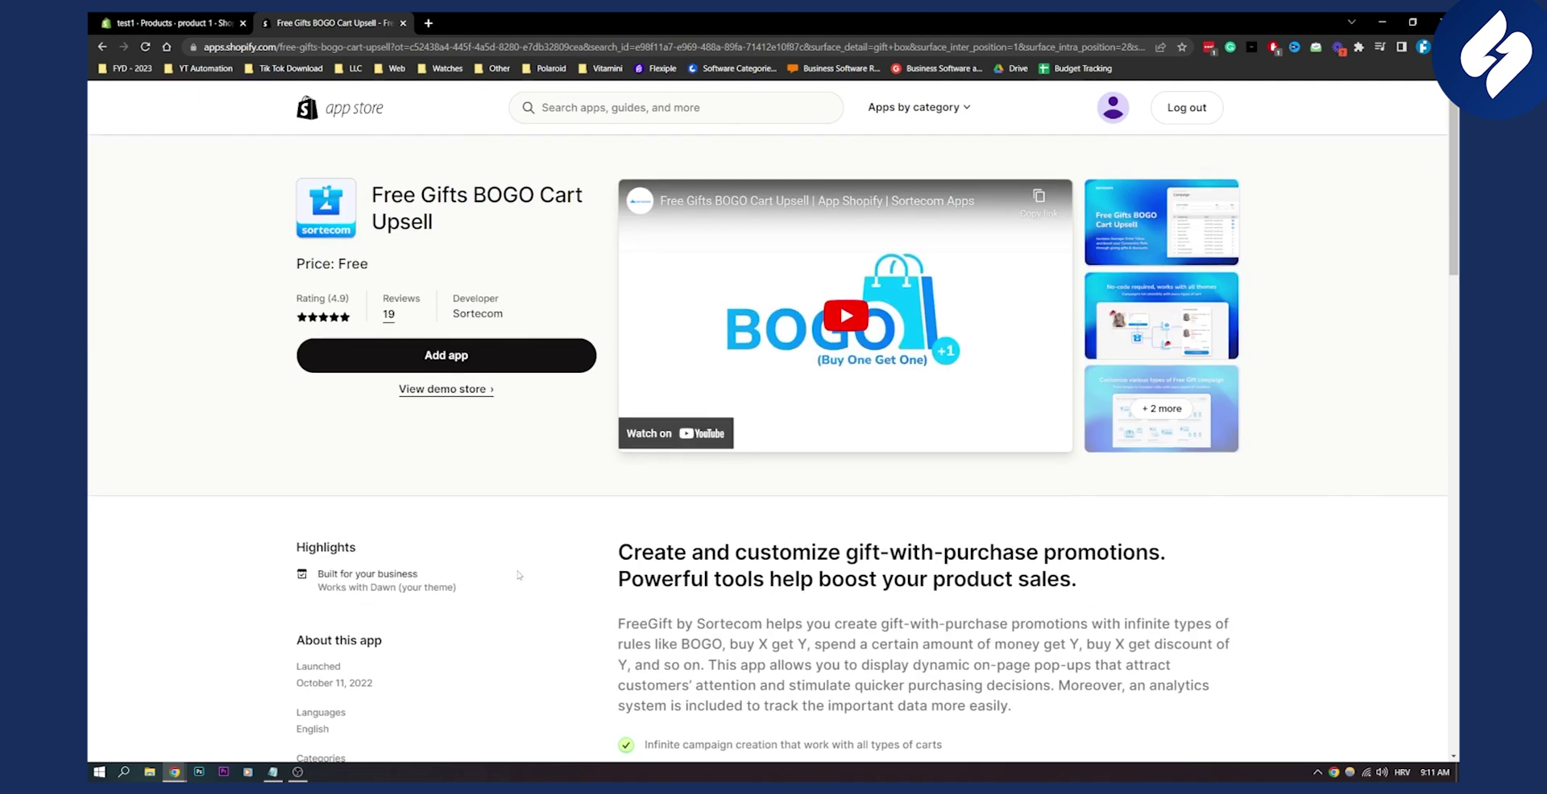
{"action": "scroll", "coordinate": [495, 562], "scroll_direction": "down", "scroll_amount": 1}
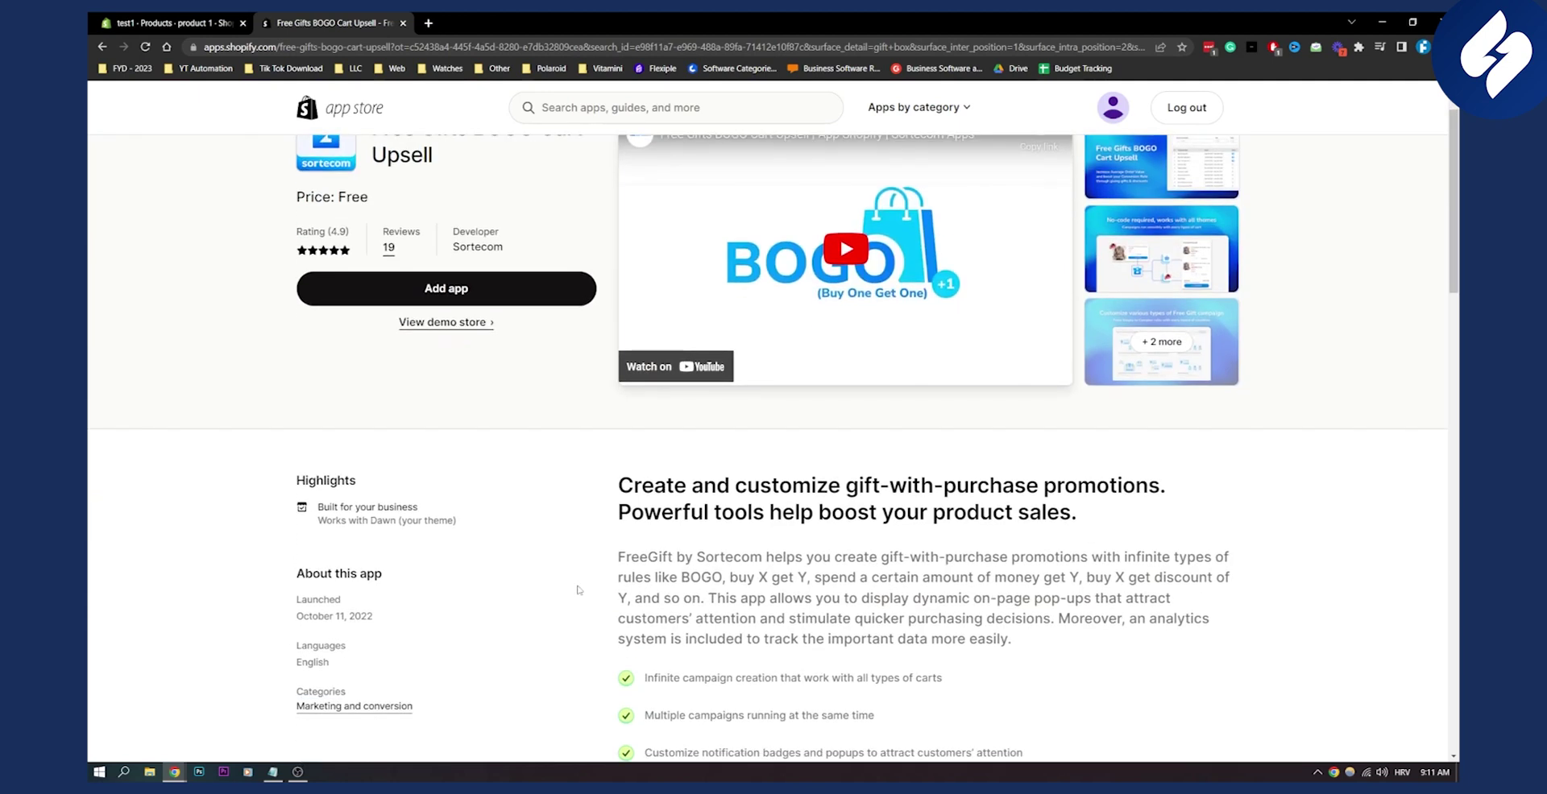
{"action": "scroll", "coordinate": [572, 591], "scroll_direction": "up", "scroll_amount": 1}
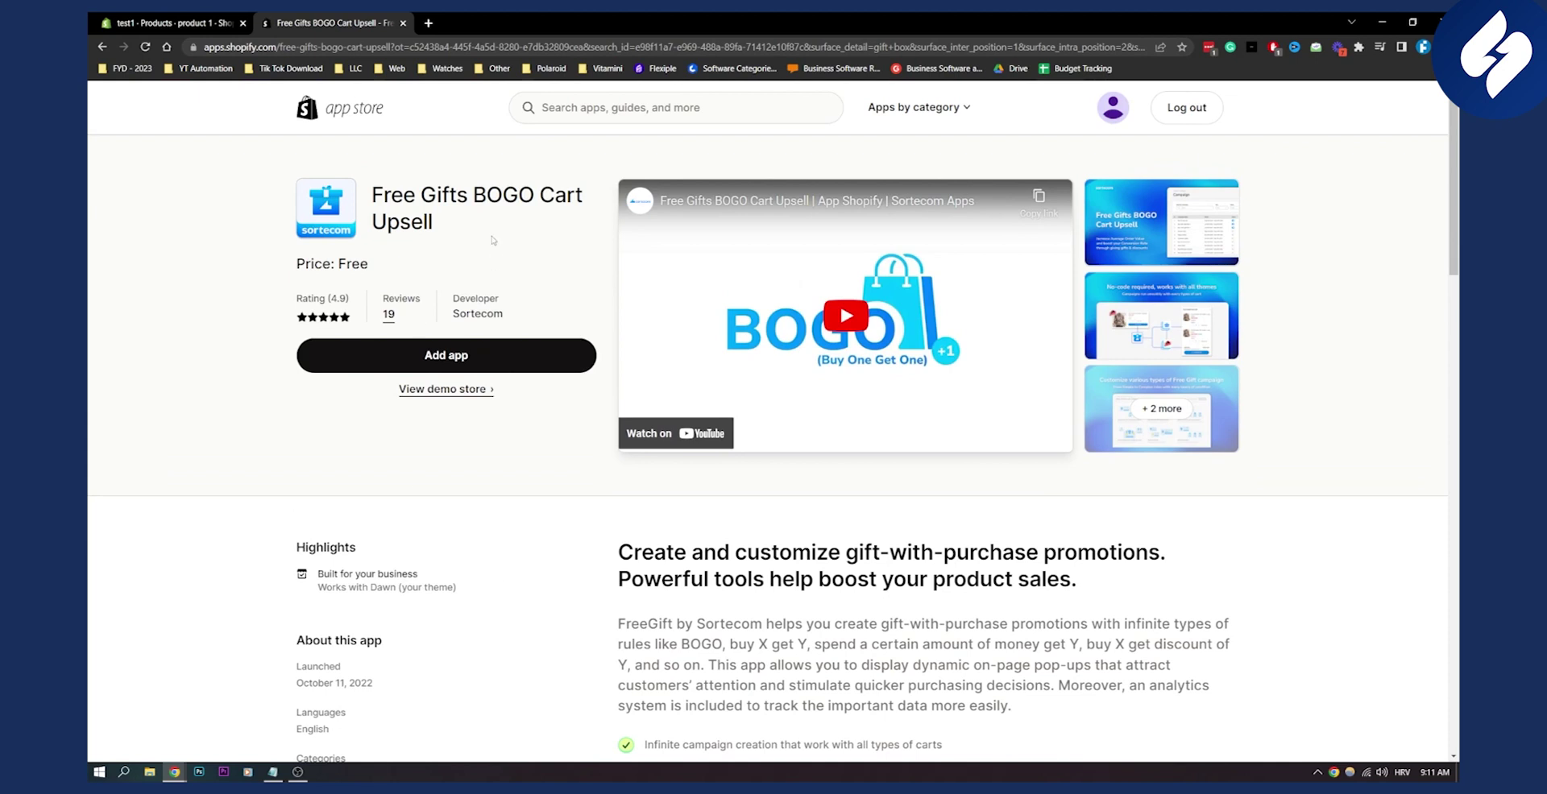
Step: From the admin tab, go to Discounts and begin a new discount
{"action": "left_click", "coordinate": [169, 23]}
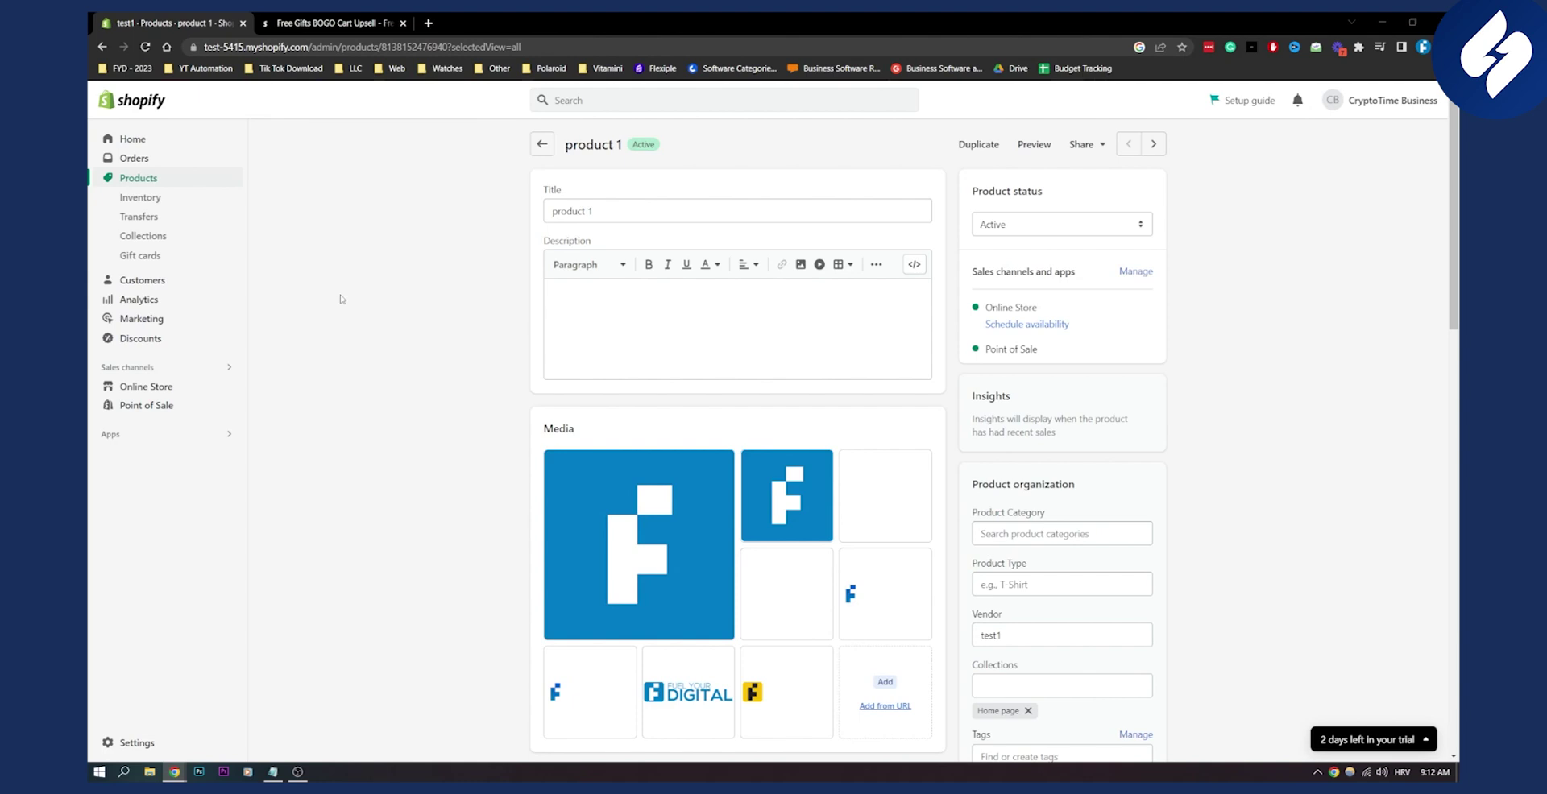
{"action": "left_click", "coordinate": [142, 340]}
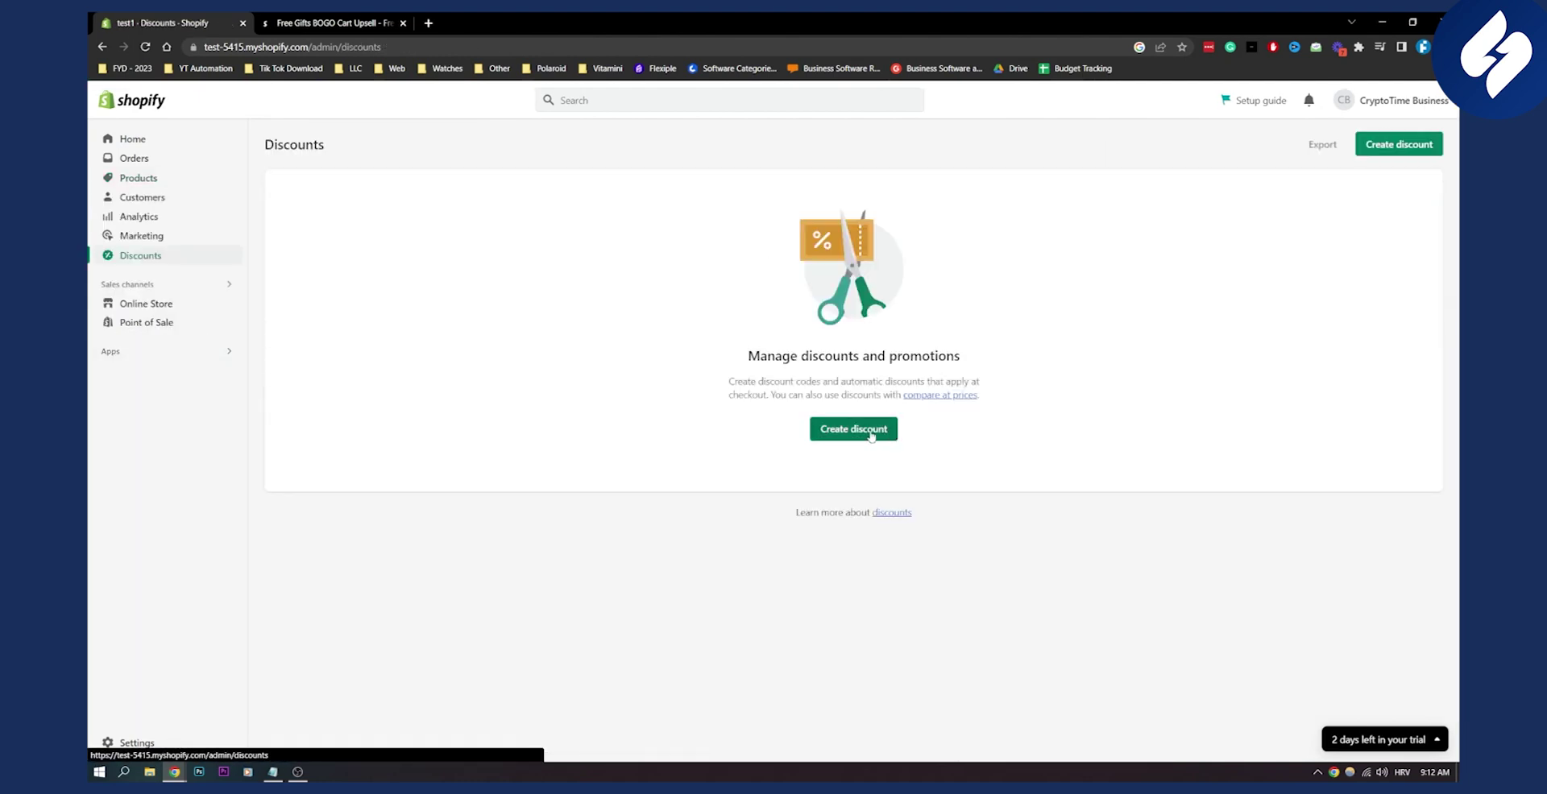
{"action": "left_click", "coordinate": [857, 432]}
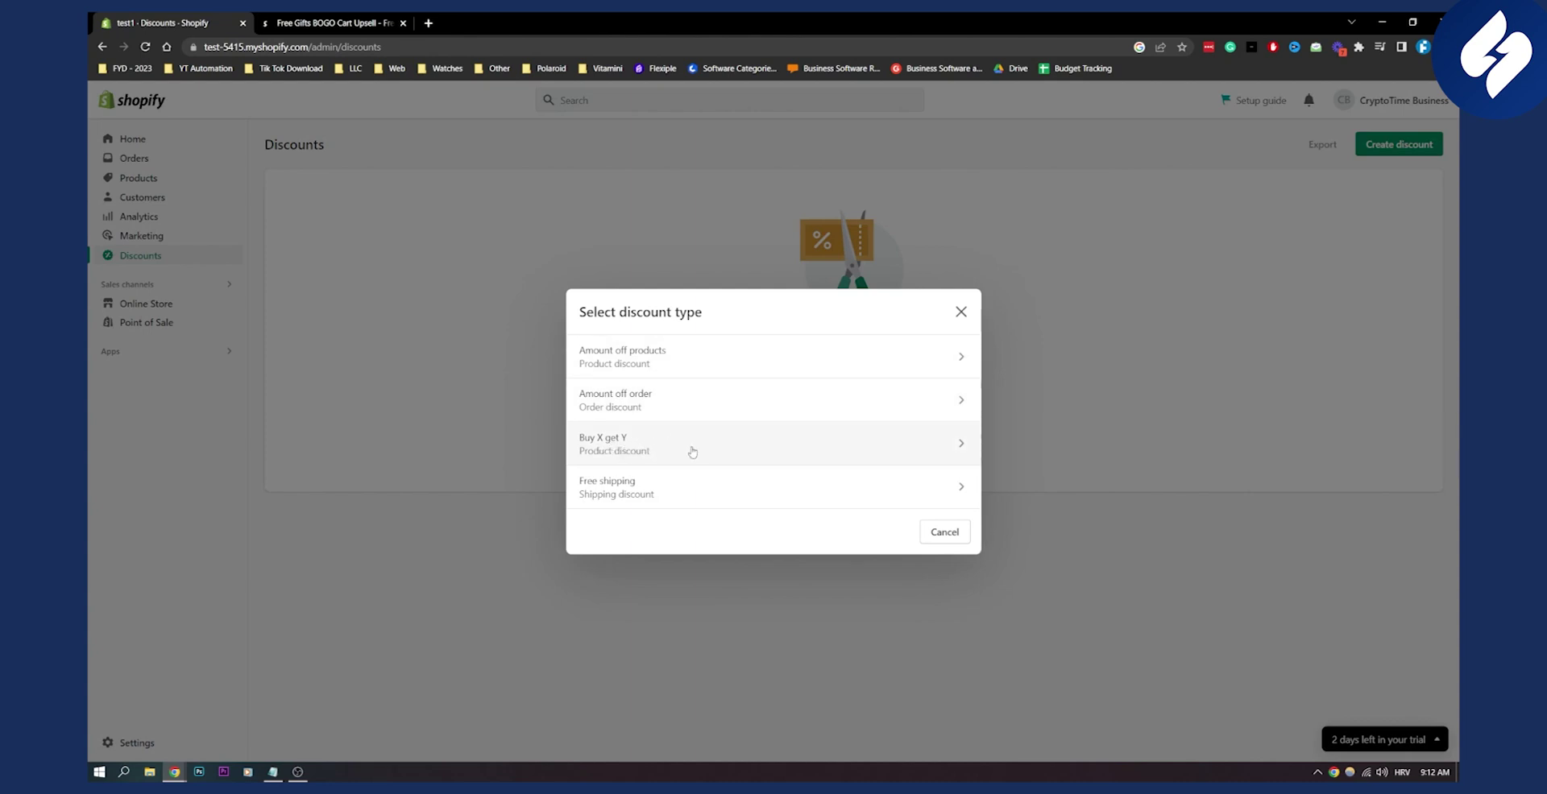
Step: Choose a Buy X get Y discount with a €100 minimum purchase amount
{"action": "left_click", "coordinate": [635, 449]}
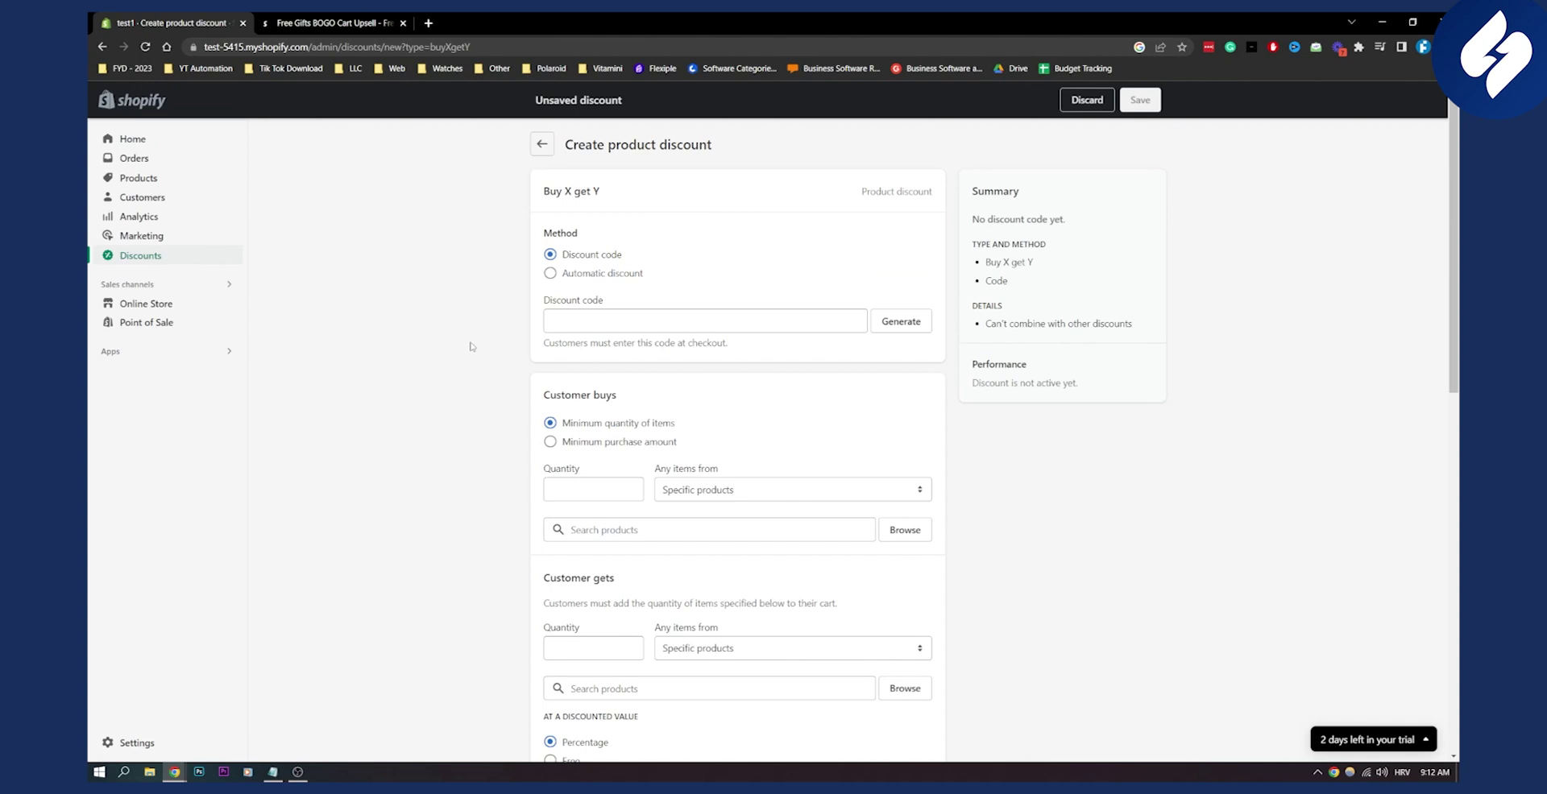
{"action": "scroll", "coordinate": [492, 342], "scroll_direction": "down", "scroll_amount": 1}
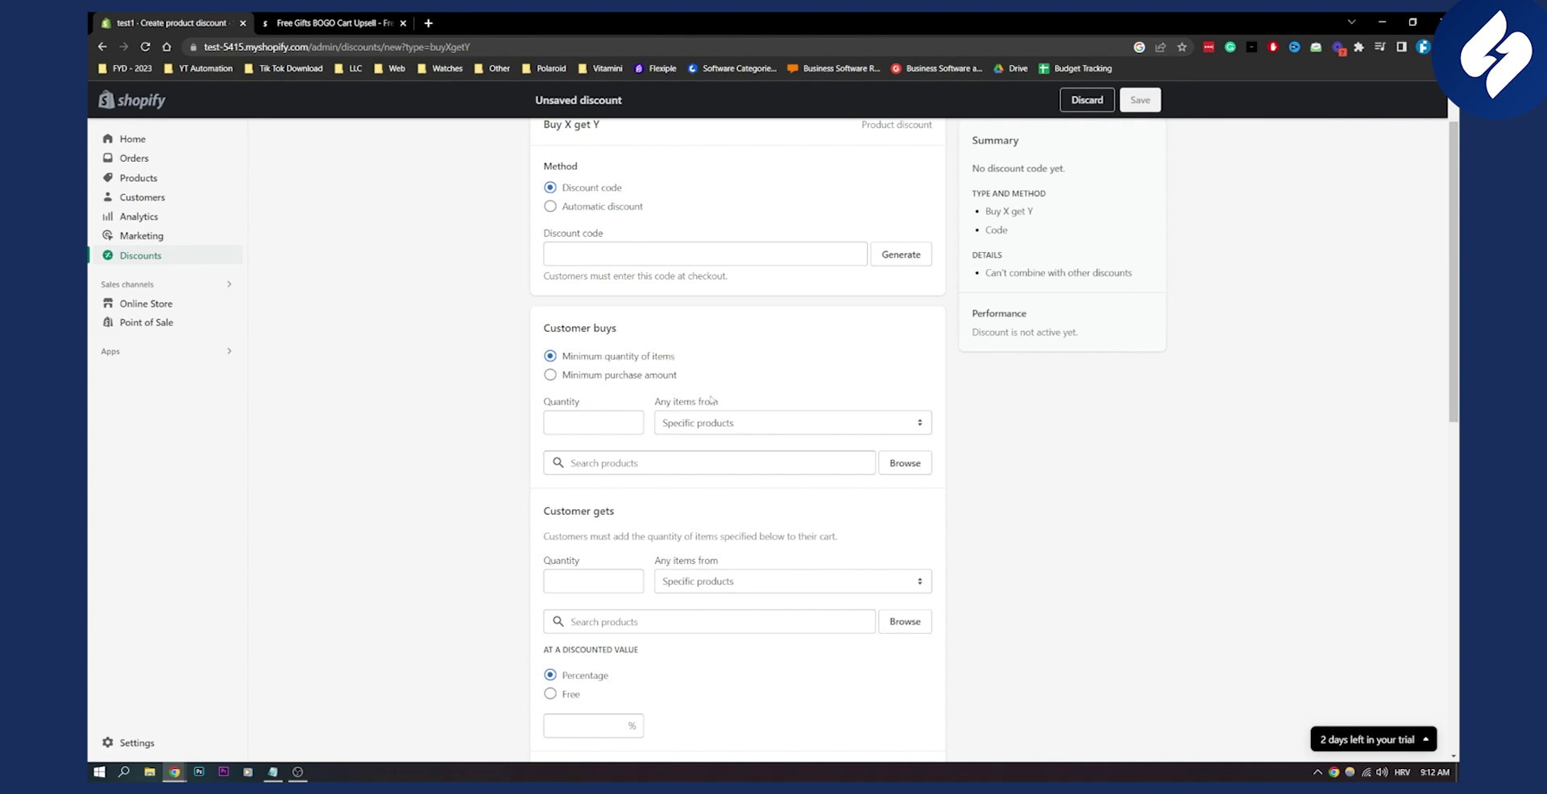
{"action": "left_click", "coordinate": [629, 376]}
{"action": "left_click", "coordinate": [598, 415]}
{"action": "type", "text": "100"}
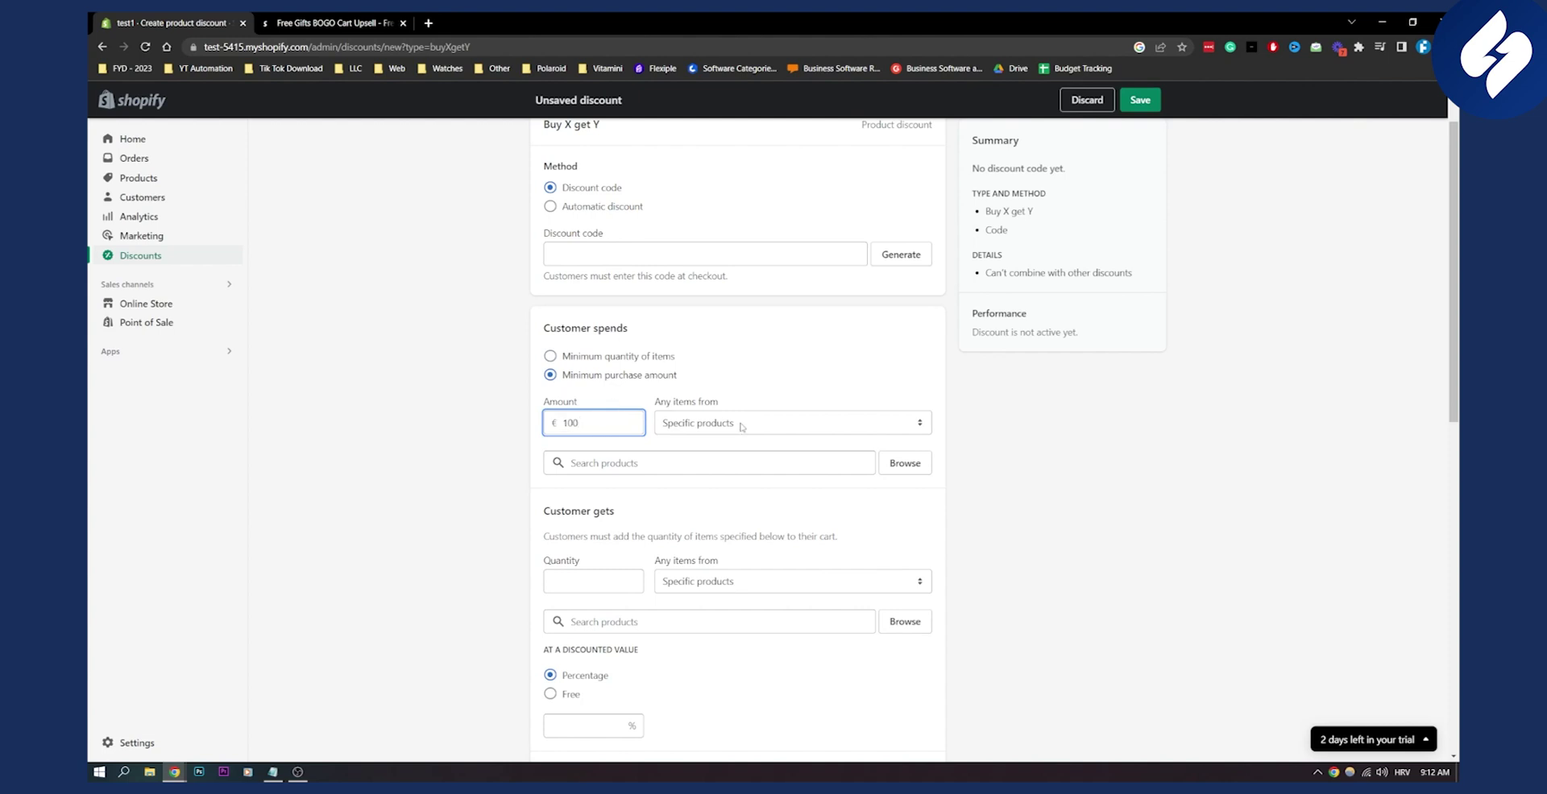
{"action": "left_click", "coordinate": [742, 428]}
Step: Limit the qualifying purchase to product 1
{"action": "left_click", "coordinate": [683, 452]}
{"action": "left_click", "coordinate": [632, 460]}
{"action": "type", "text": "pr"}
{"action": "left_click", "coordinate": [945, 518]}
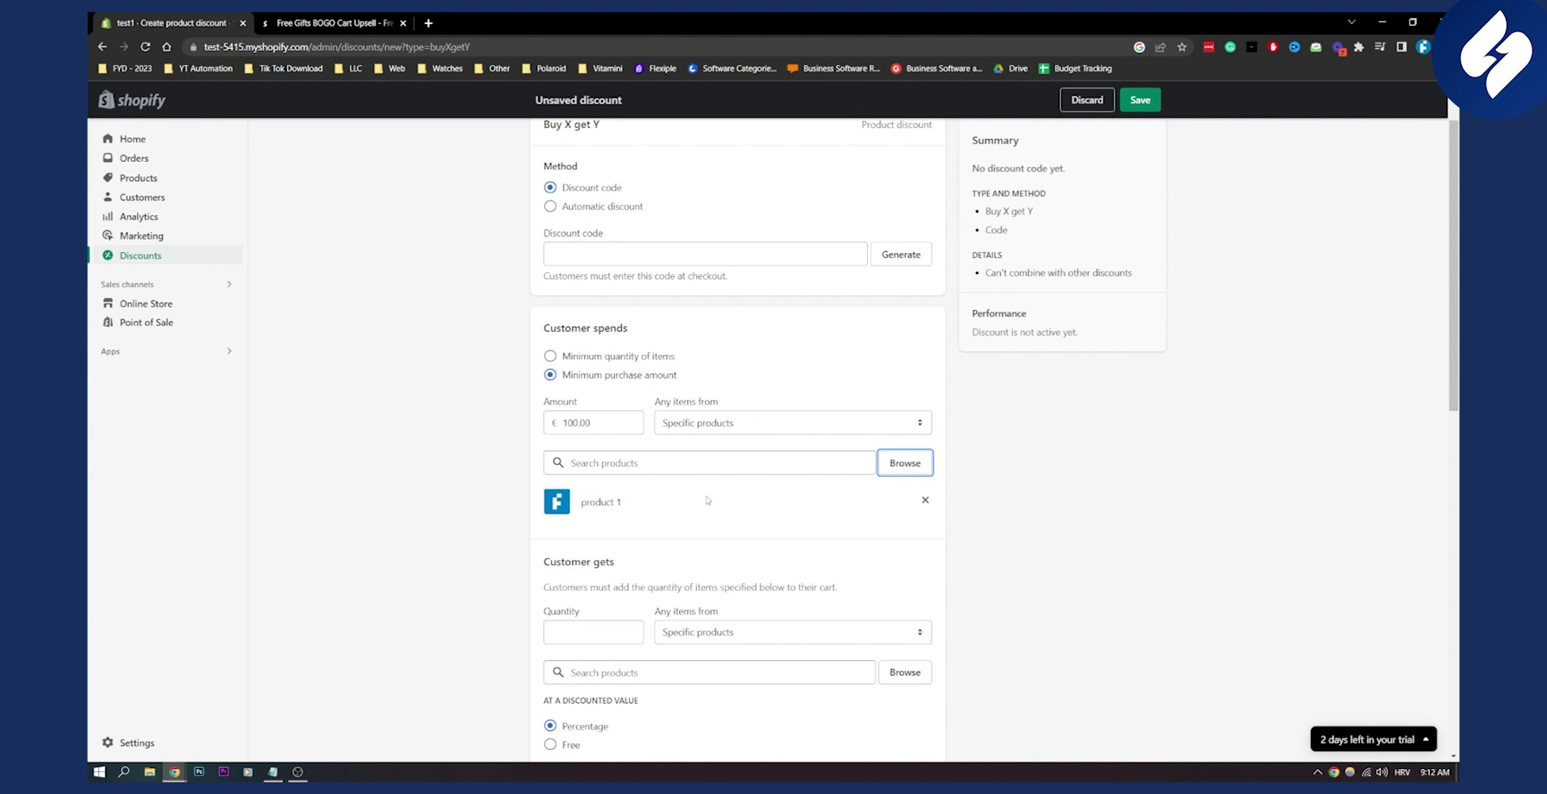
Step: Set the quantity the customer gets to 1
{"action": "scroll", "coordinate": [596, 500], "scroll_direction": "down", "scroll_amount": 2}
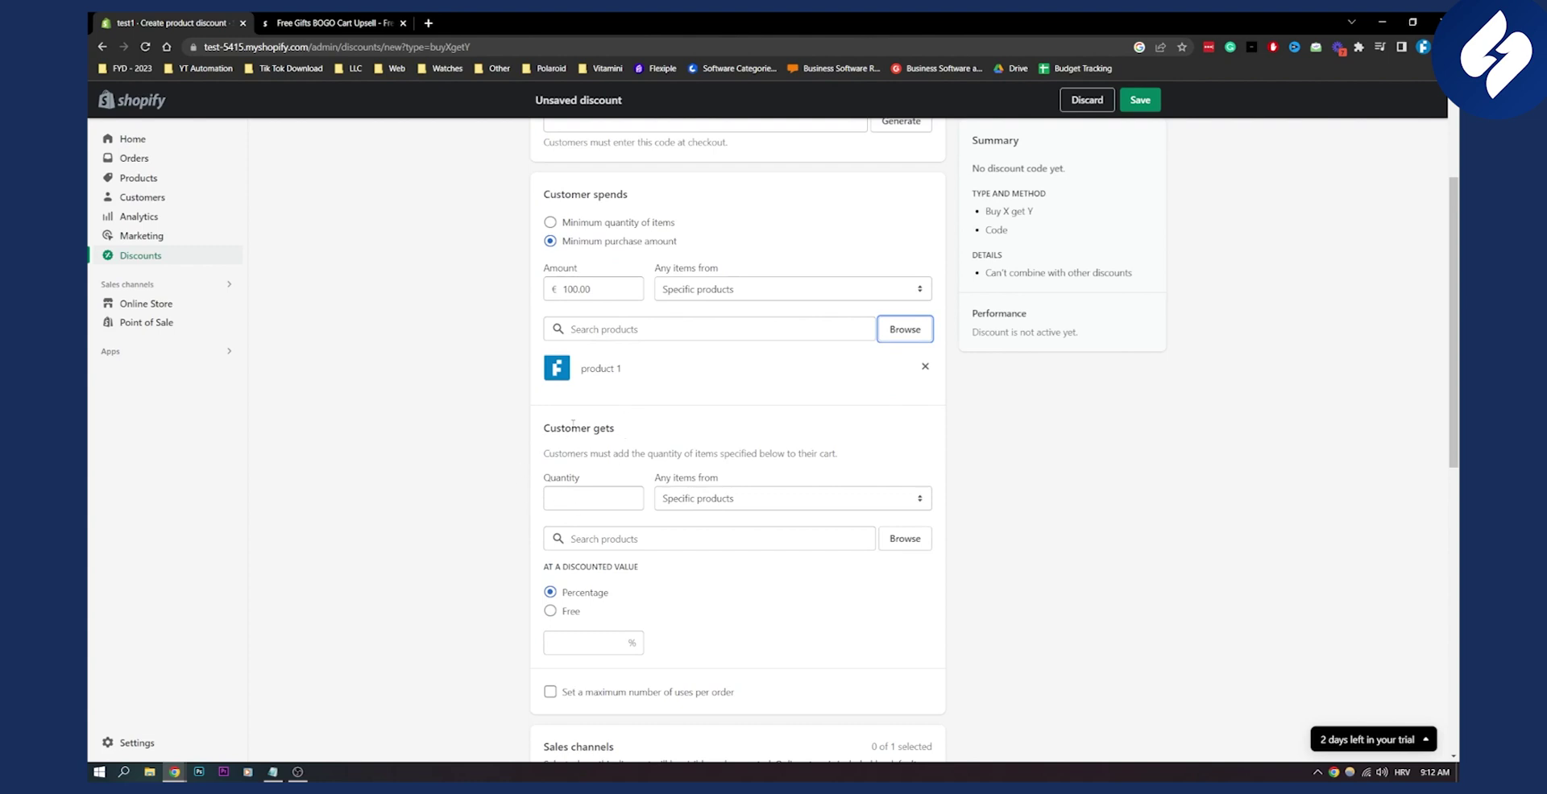
{"action": "scroll", "coordinate": [612, 435], "scroll_direction": "up", "scroll_amount": 1}
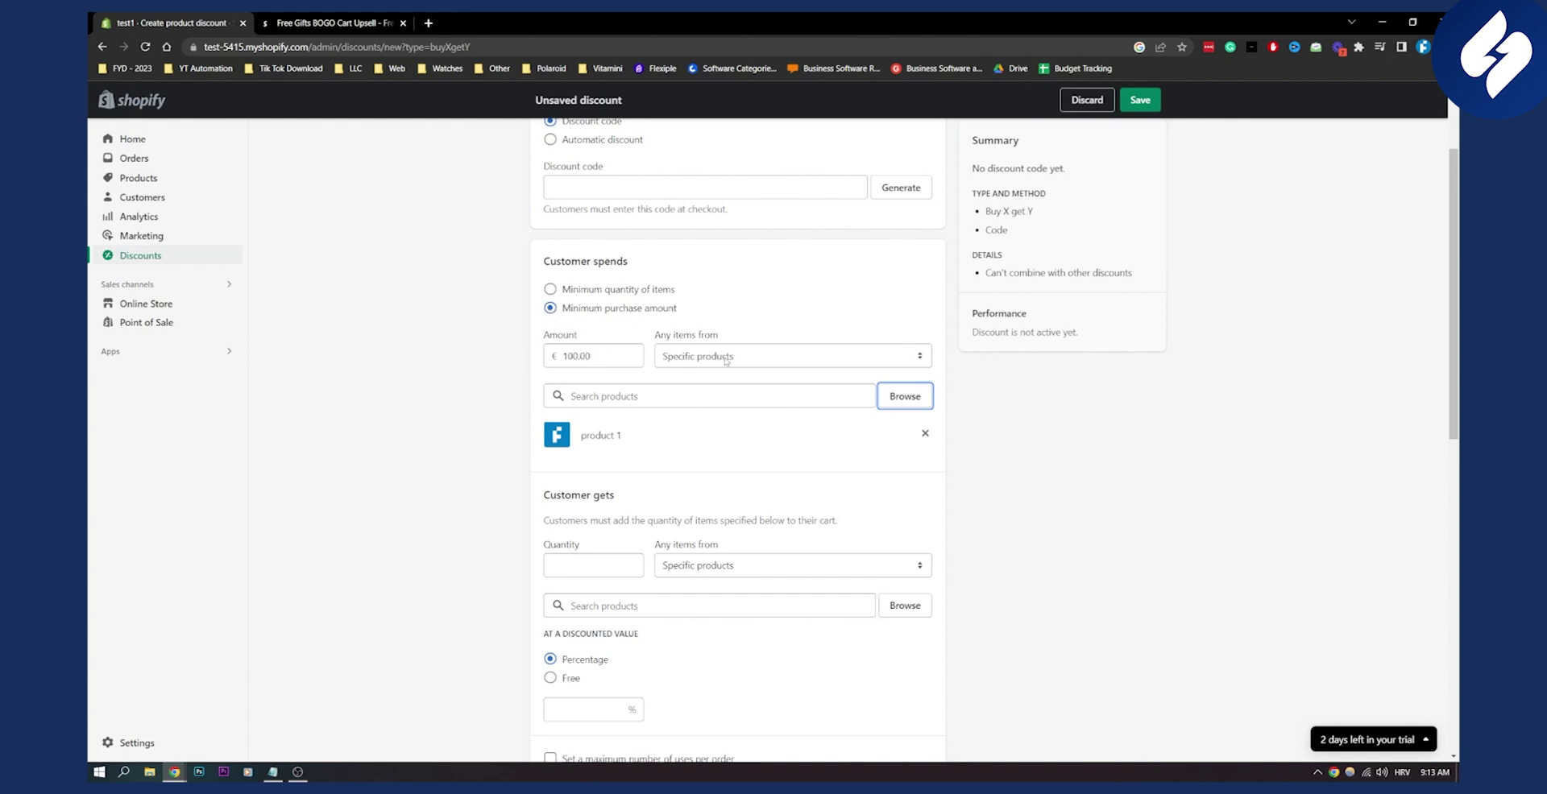
{"action": "scroll", "coordinate": [709, 359], "scroll_direction": "up", "scroll_amount": 1}
{"action": "scroll", "coordinate": [685, 354], "scroll_direction": "up", "scroll_amount": 1}
{"action": "scroll", "coordinate": [569, 340], "scroll_direction": "down", "scroll_amount": 1}
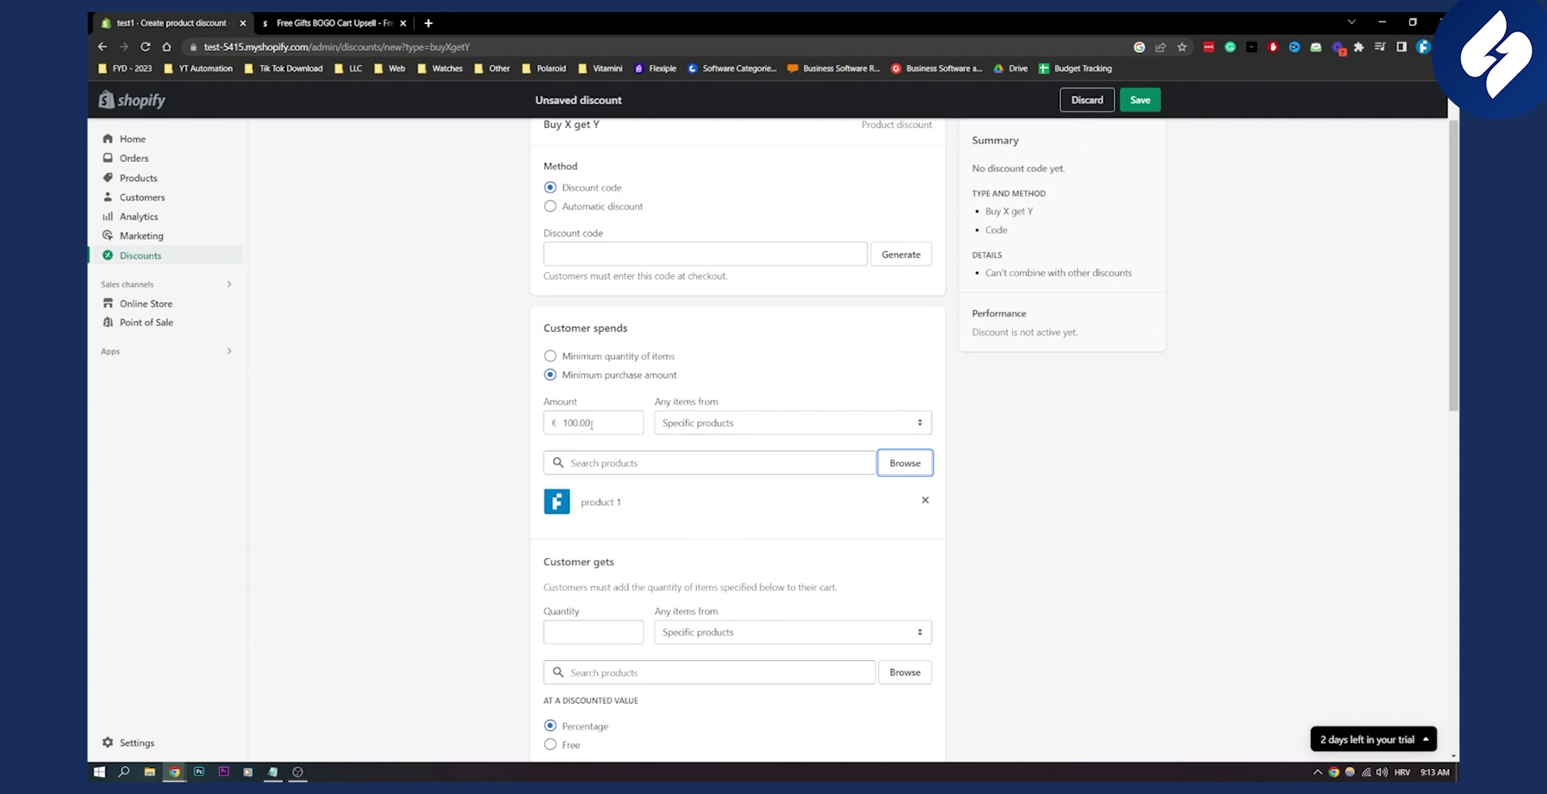
{"action": "scroll", "coordinate": [617, 493], "scroll_direction": "down", "scroll_amount": 2}
{"action": "left_click", "coordinate": [597, 504]}
{"action": "type", "text": "1"}
Step: Make product 2 the reward item, given completely free
{"action": "left_click", "coordinate": [687, 509]}
{"action": "left_click", "coordinate": [709, 514]}
{"action": "left_click", "coordinate": [649, 546]}
{"action": "type", "text": "produ"}
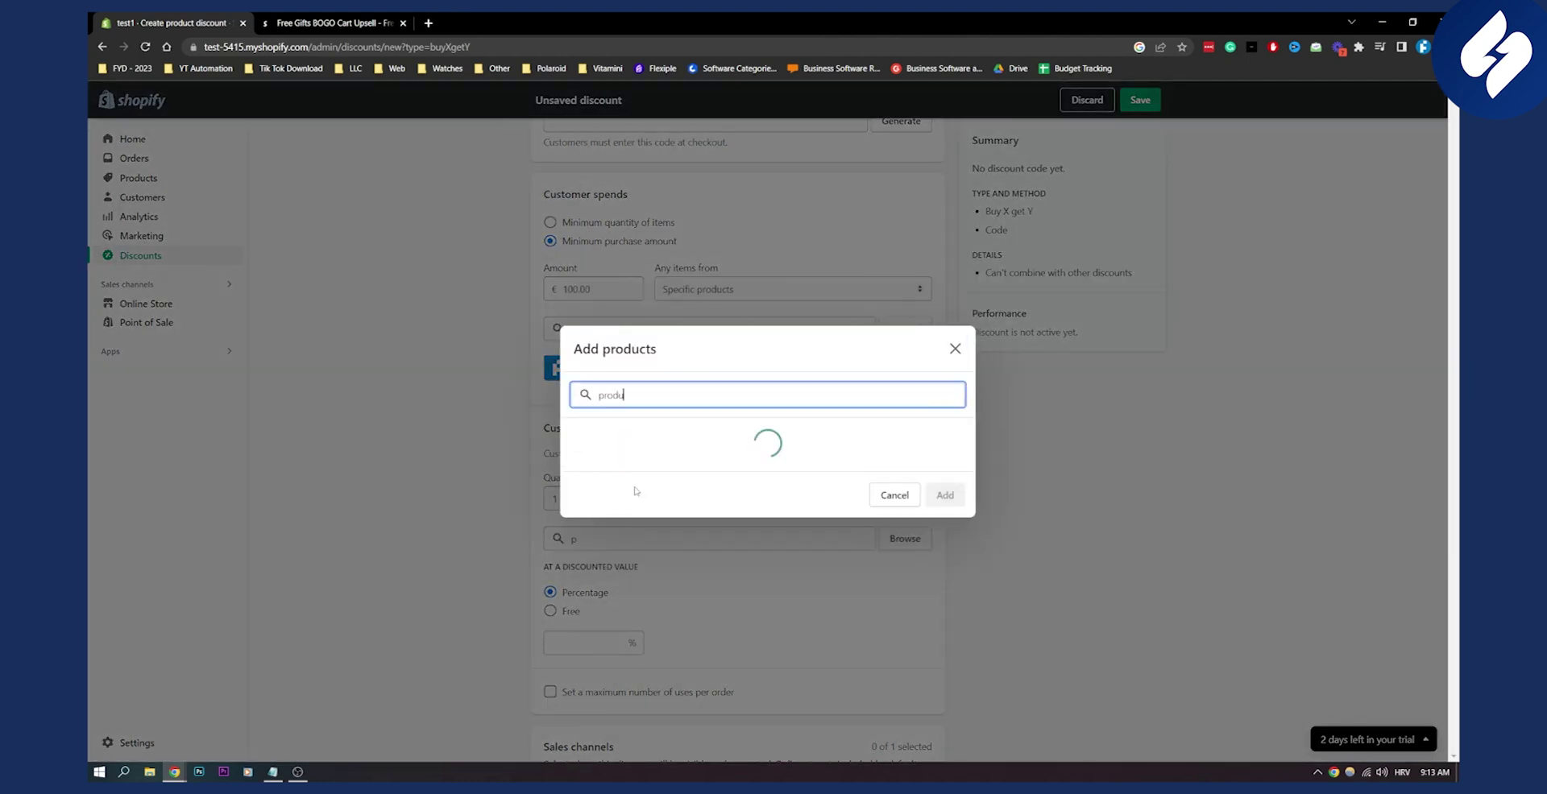
{"action": "left_click", "coordinate": [648, 469]}
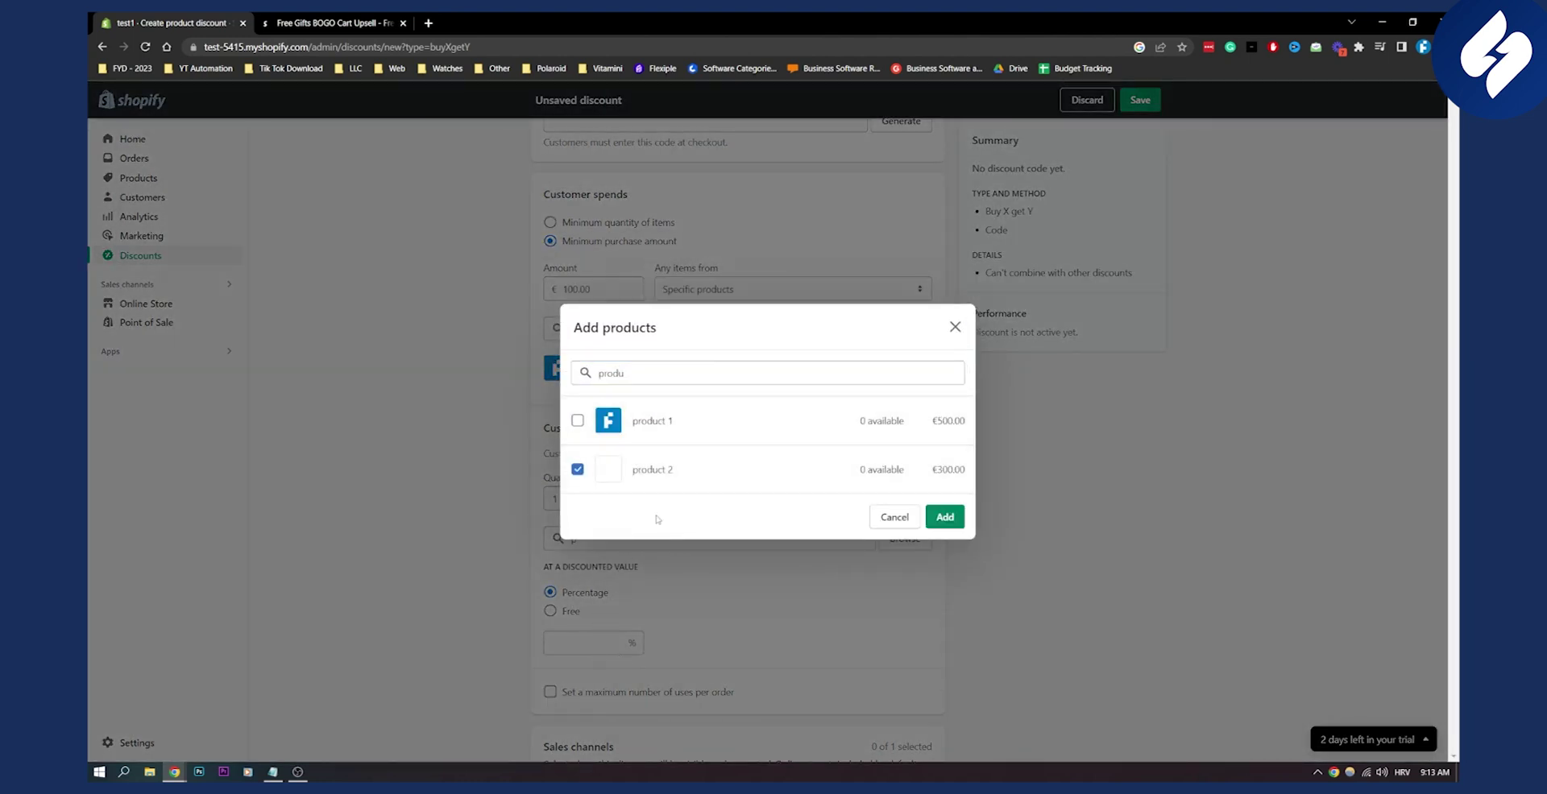
{"action": "left_click", "coordinate": [944, 517]}
{"action": "left_click", "coordinate": [550, 661]}
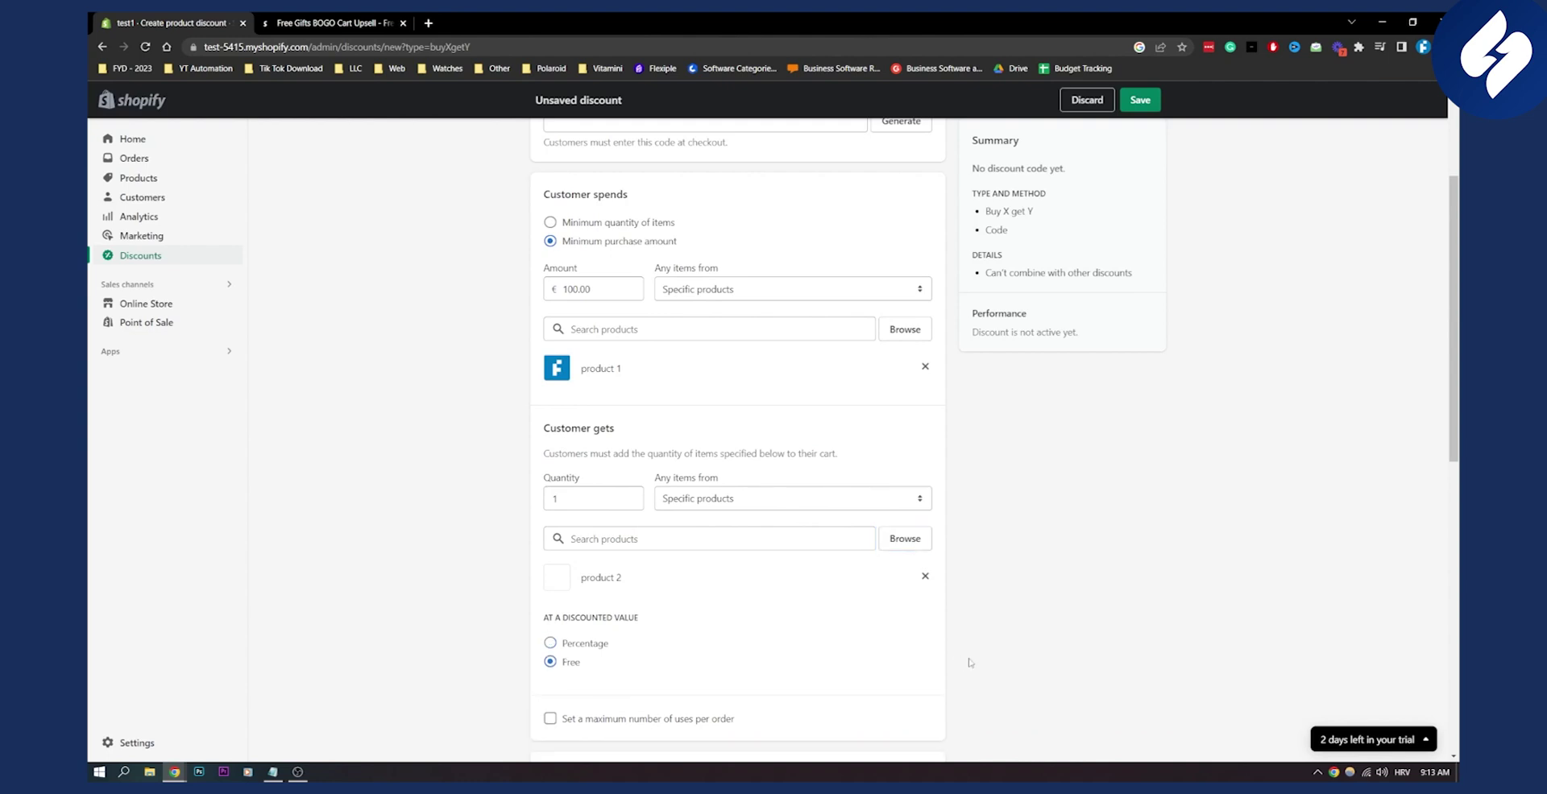
{"action": "scroll", "coordinate": [830, 628], "scroll_direction": "down", "scroll_amount": 3}
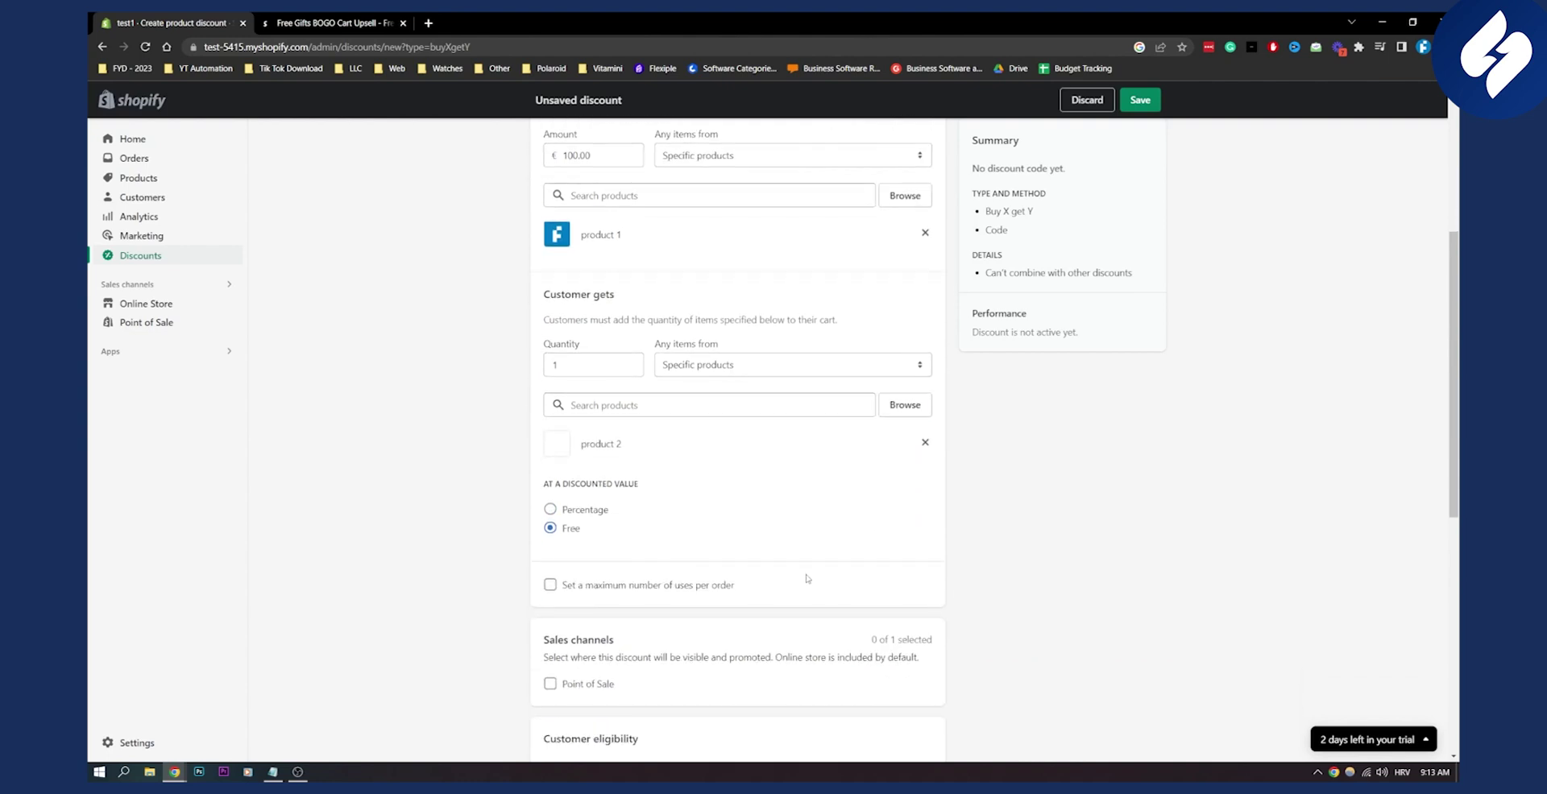
{"action": "scroll", "coordinate": [1071, 616], "scroll_direction": "up", "scroll_amount": 6}
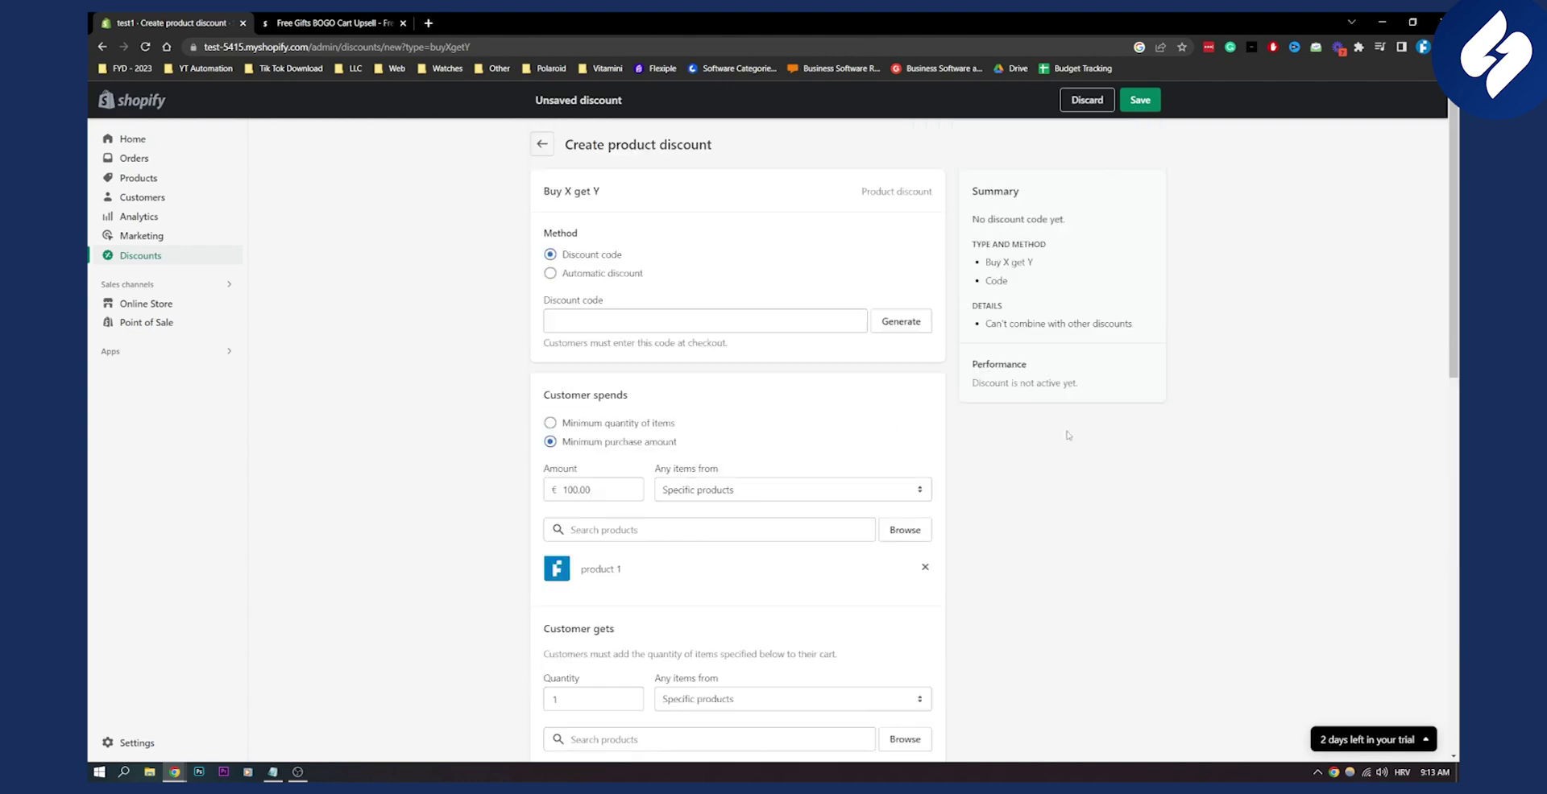
Step: Switch the method to an automatic discount titled 'Freebie'
{"action": "left_click", "coordinate": [1140, 101]}
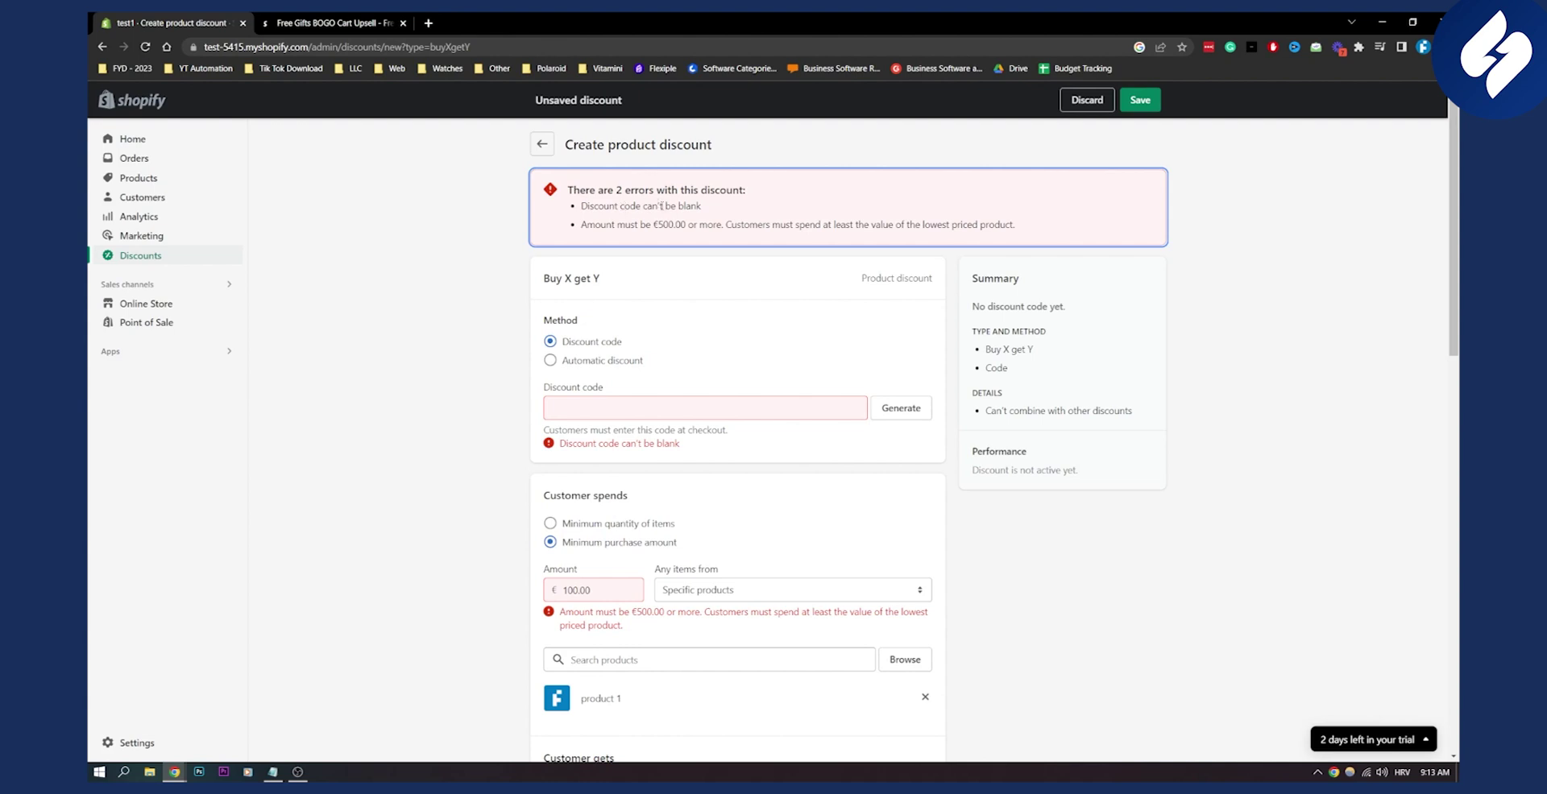
{"action": "left_click", "coordinate": [620, 409]}
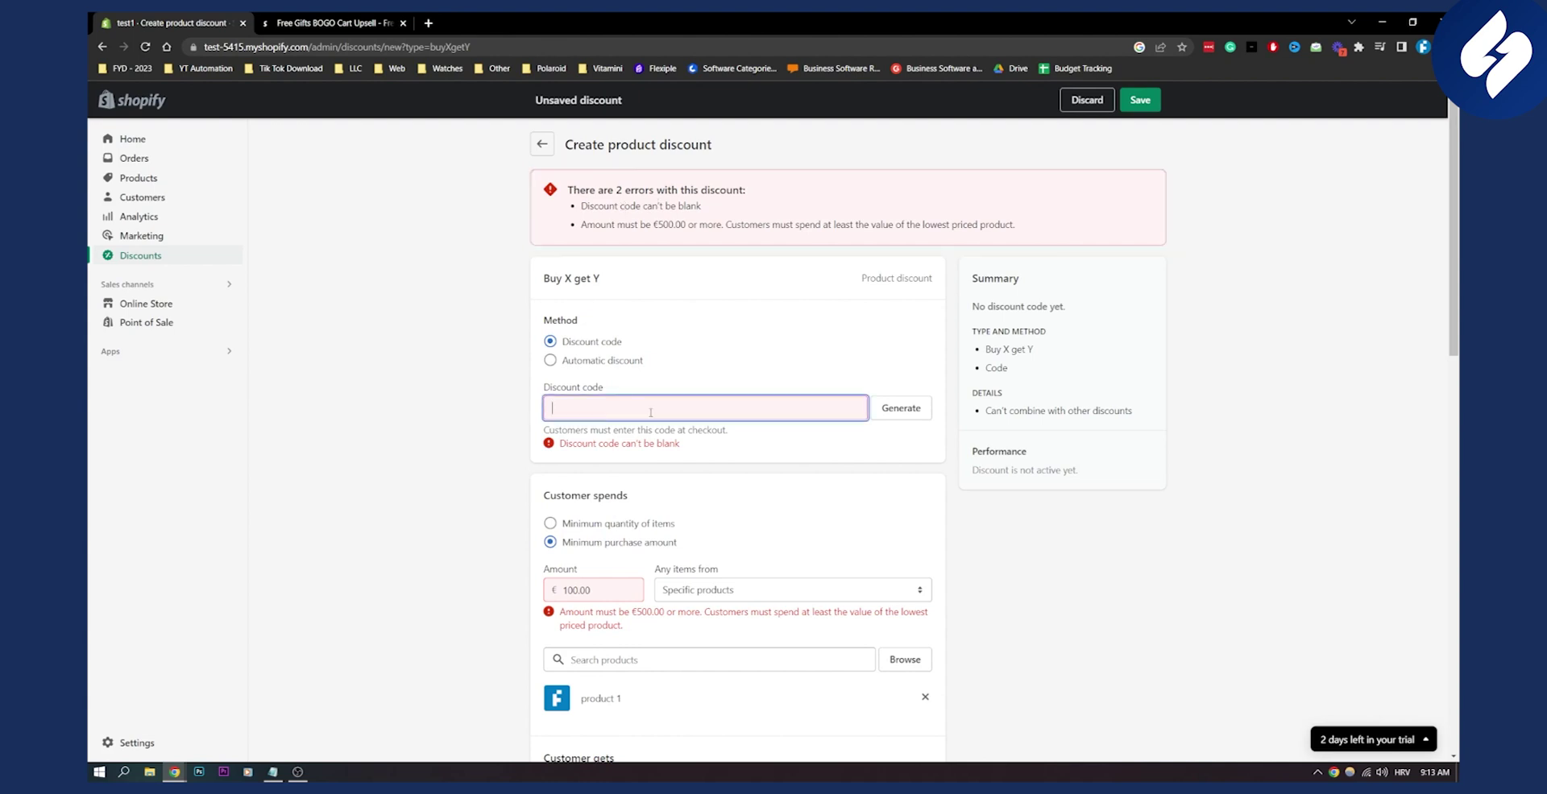
{"action": "left_click", "coordinate": [594, 361]}
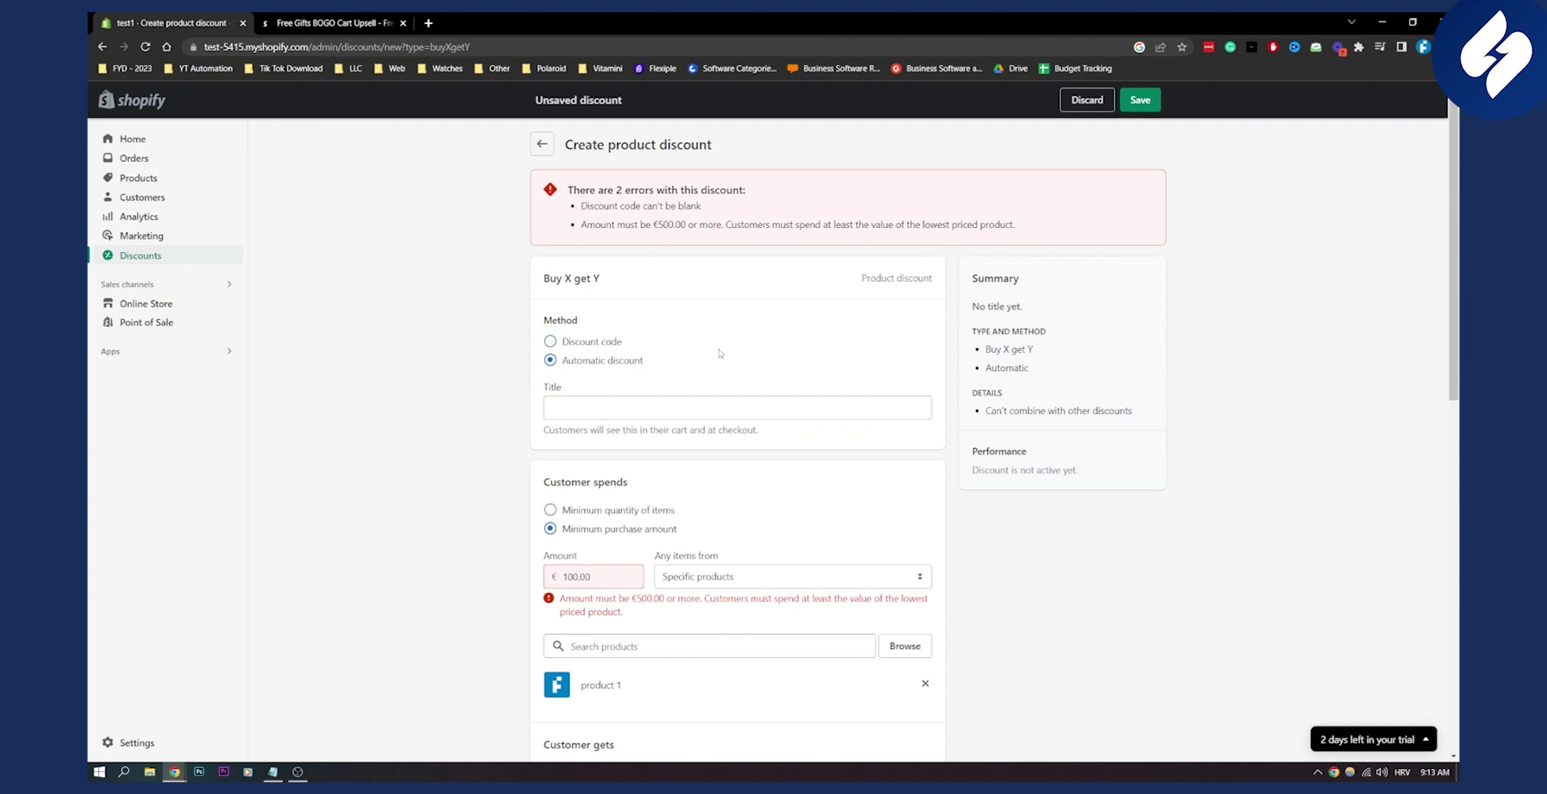
{"action": "left_click", "coordinate": [627, 408]}
{"action": "type", "text": "fR"}
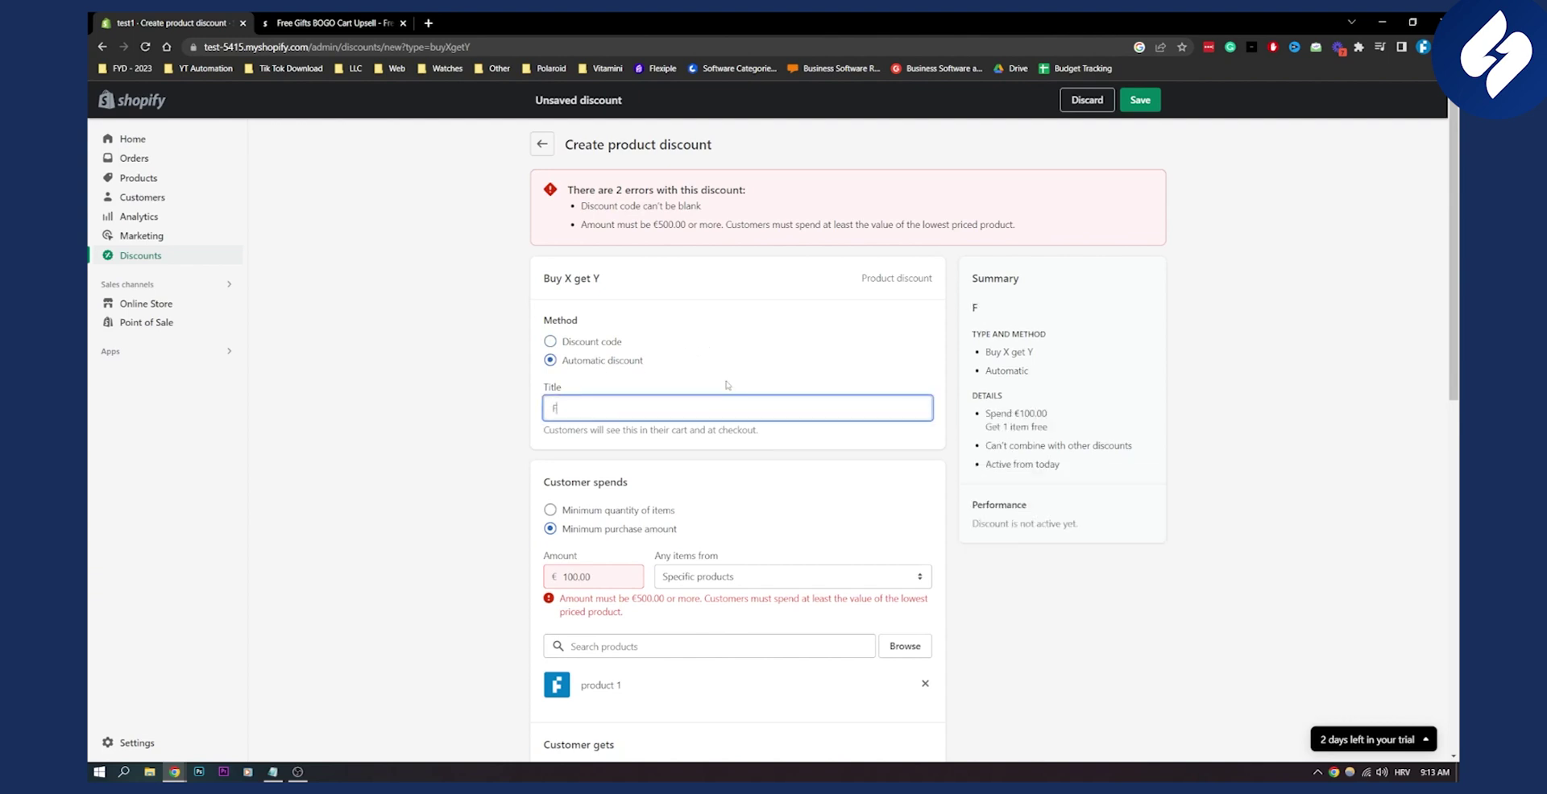
{"action": "type", "text": "reebie"}
Step: Raise the minimum purchase amount from 100.00 to €500 and save the discount
{"action": "left_click", "coordinate": [614, 576]}
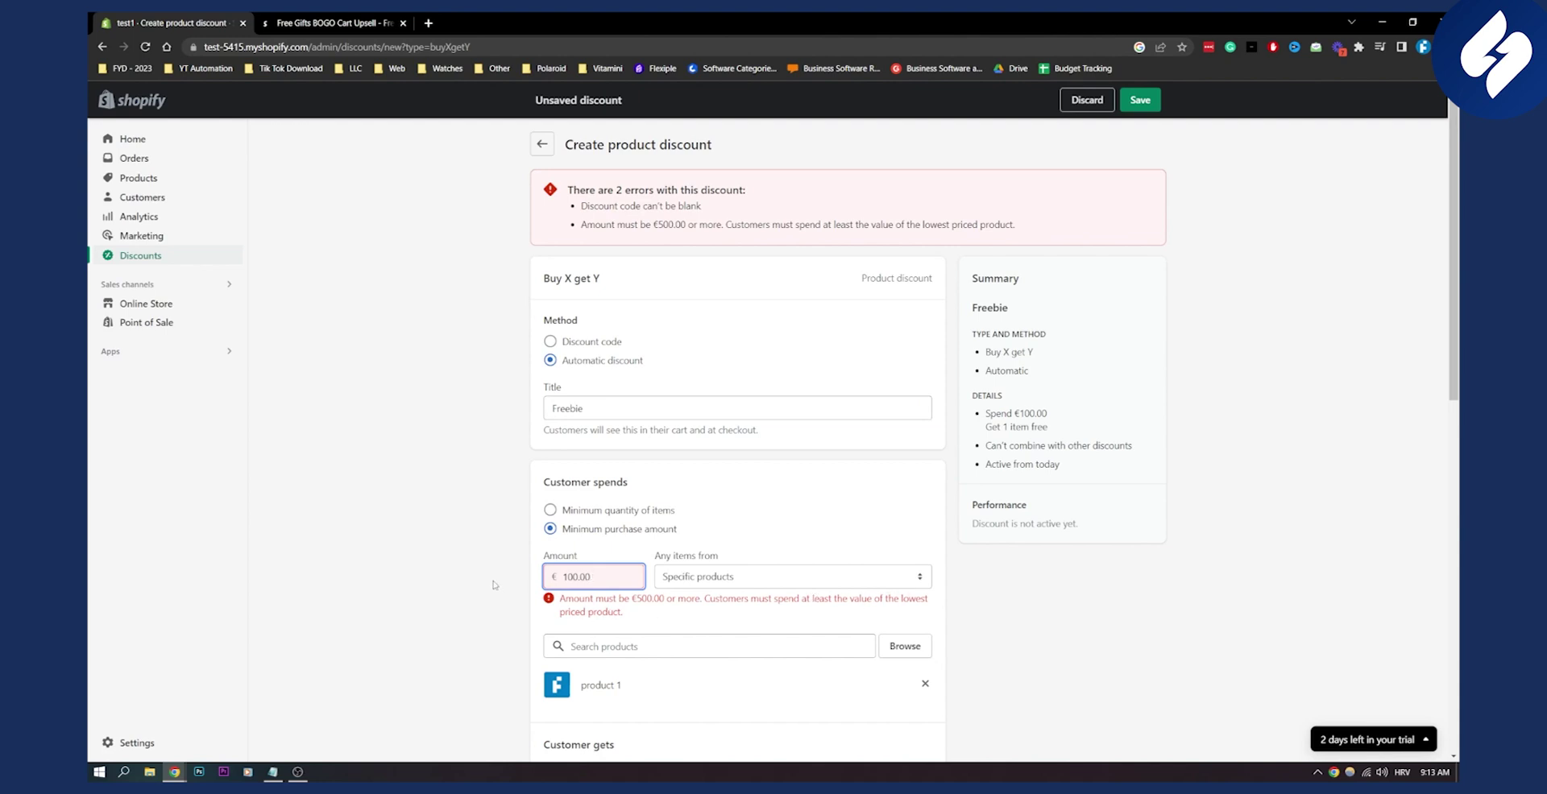
{"action": "scroll", "coordinate": [509, 580], "scroll_direction": "down", "scroll_amount": 3}
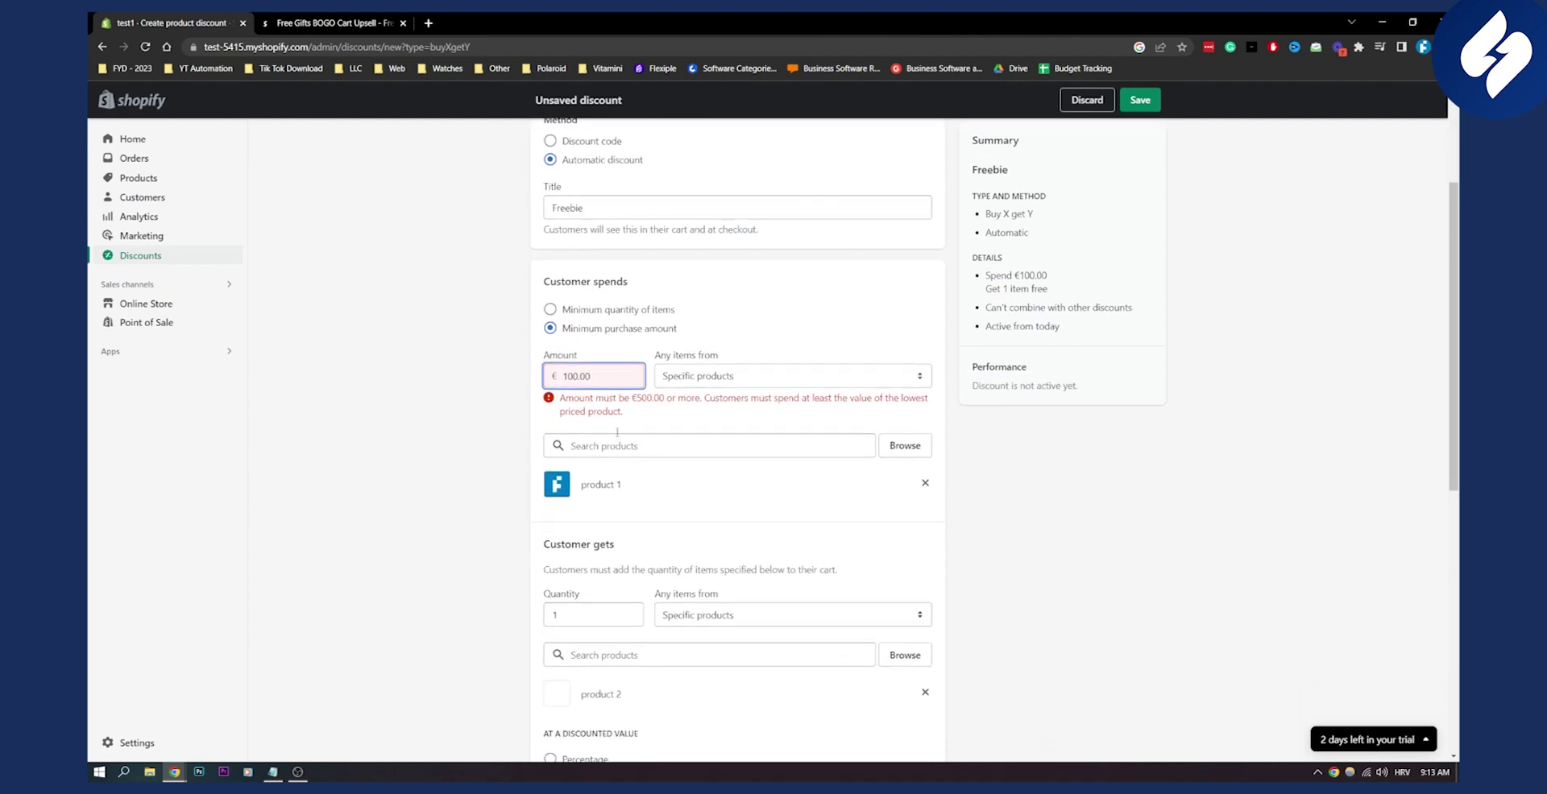
{"action": "left_click_drag", "start_coordinate": [611, 378], "coordinate": [568, 376]}
{"action": "type", "text": "500"}
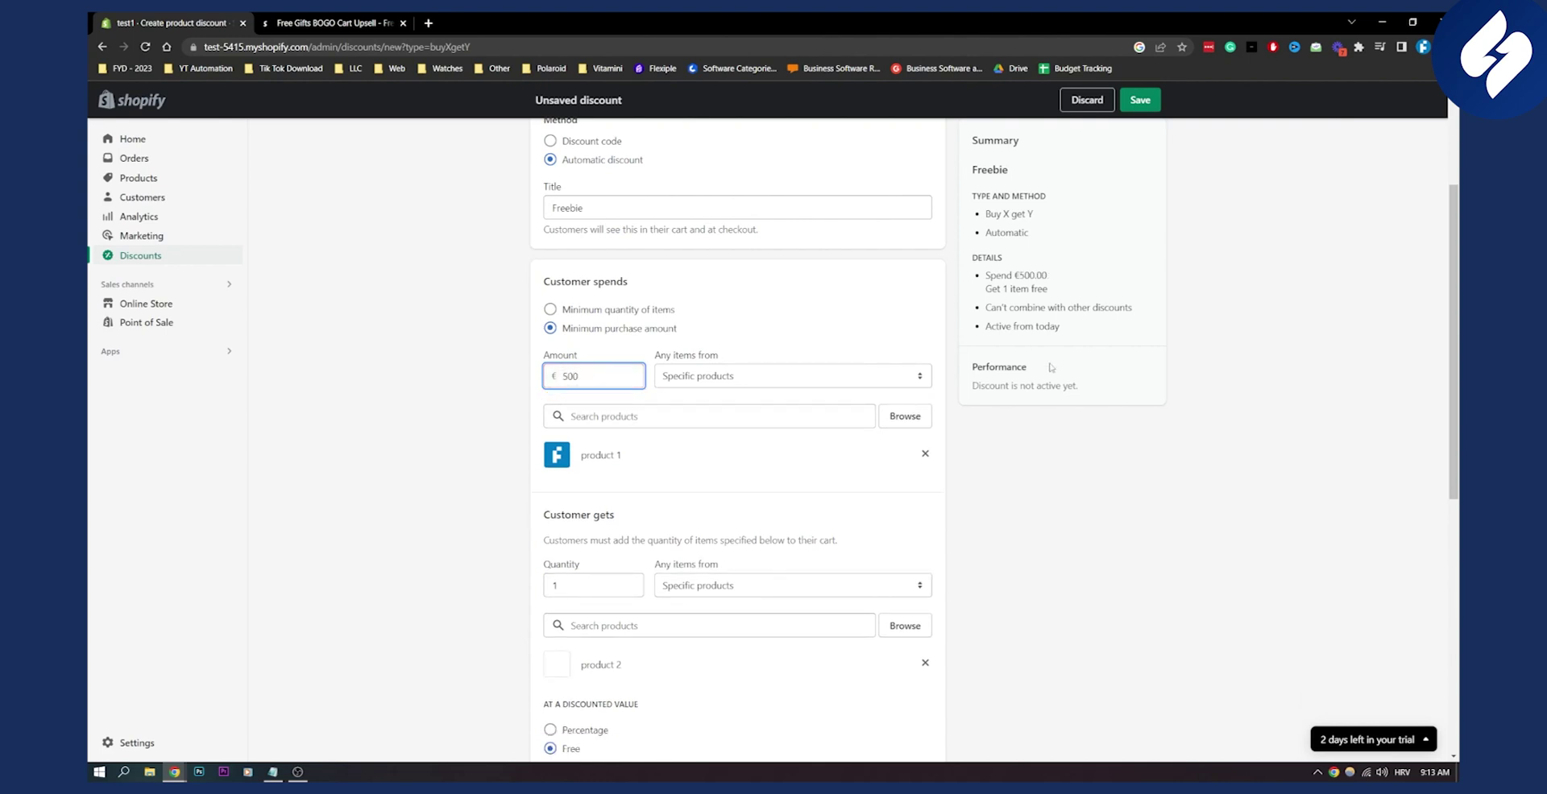
{"action": "key", "text": "Return"}
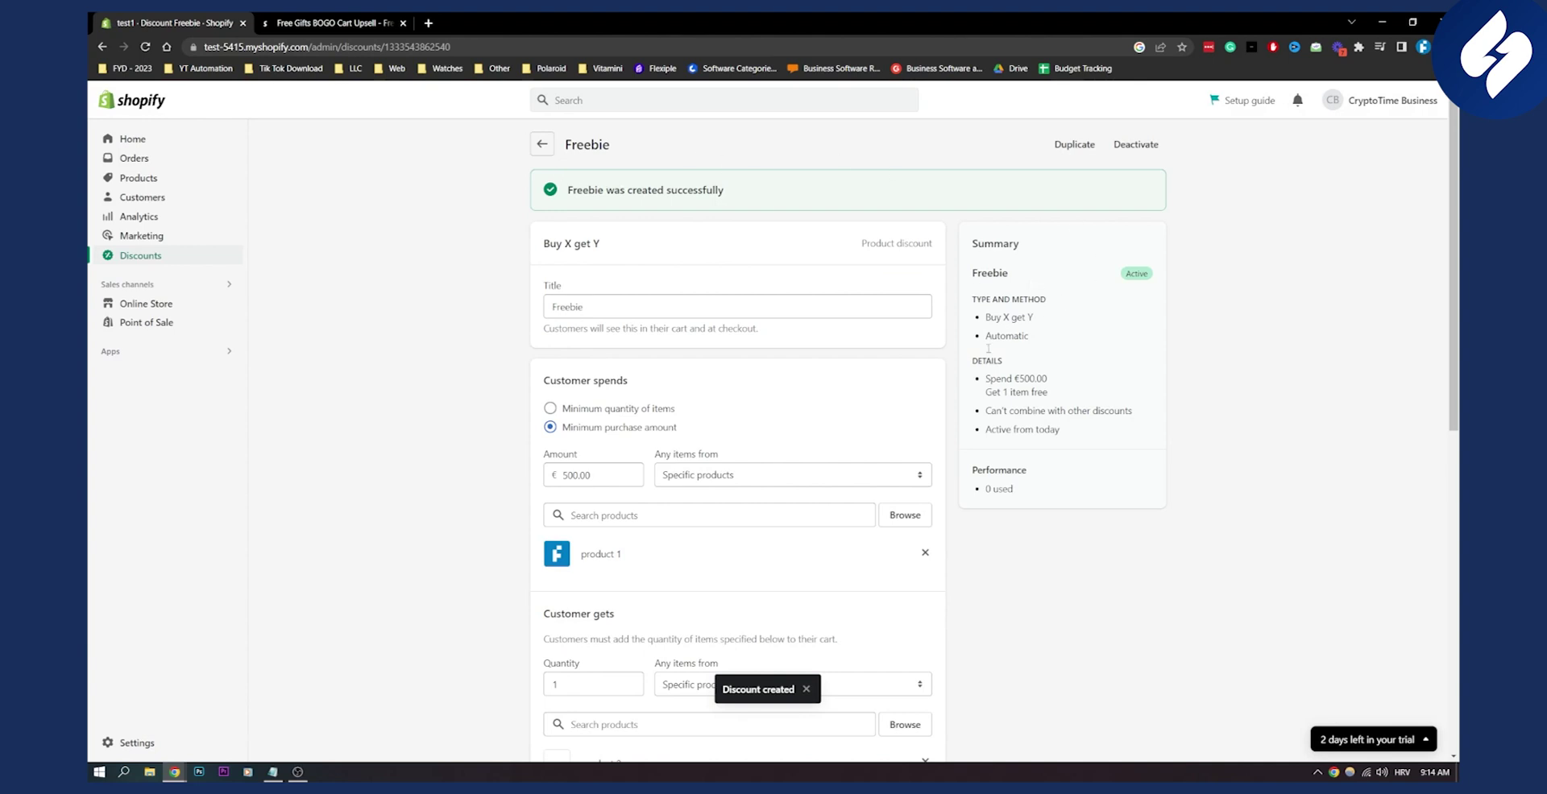
Step: Review the saved Freebie discount: product 2 free, active from today
{"action": "scroll", "coordinate": [907, 390], "scroll_direction": "down", "scroll_amount": 2}
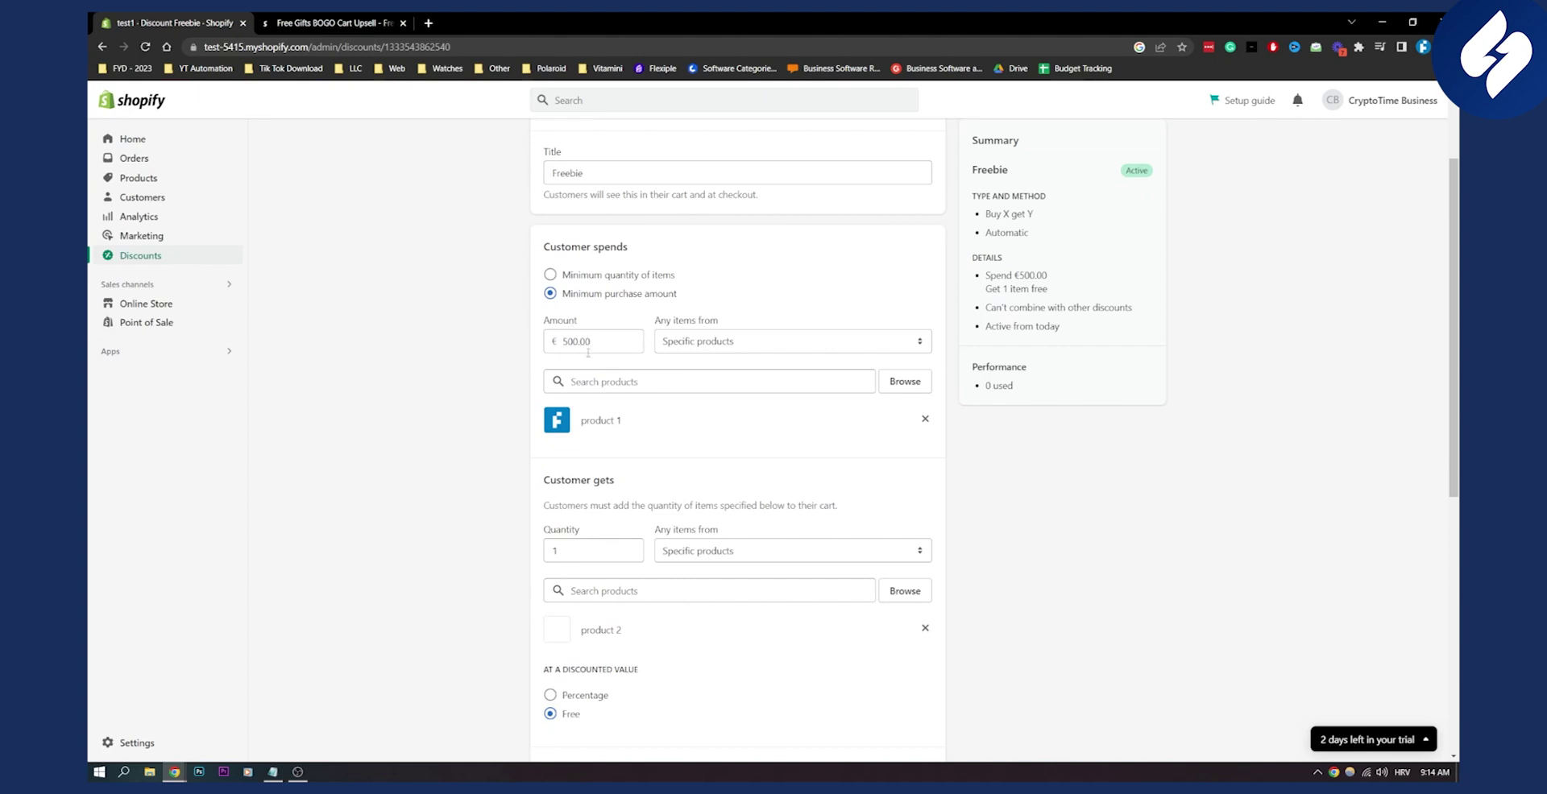
{"action": "scroll", "coordinate": [603, 416], "scroll_direction": "down", "scroll_amount": 3}
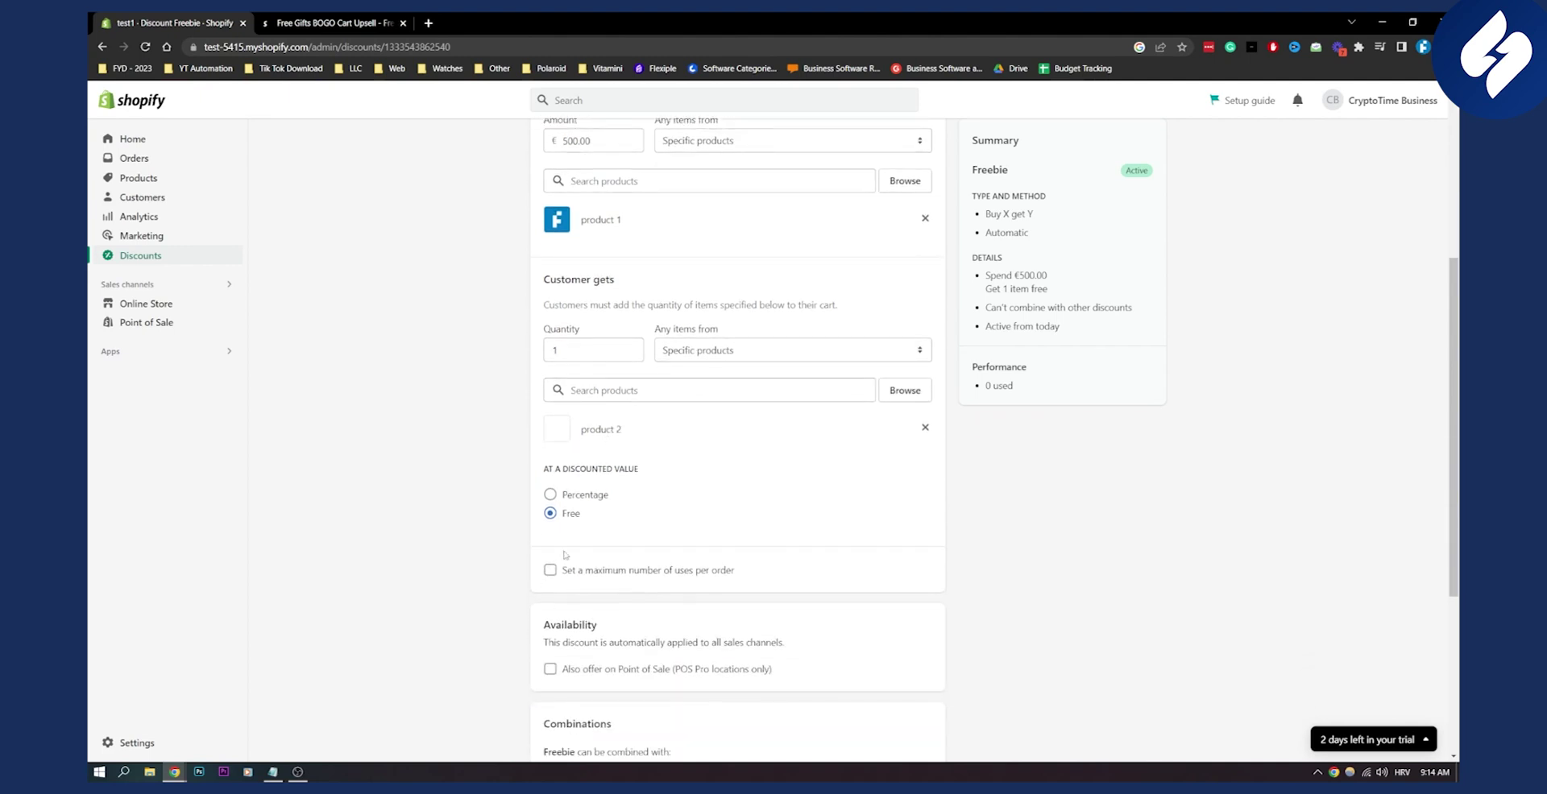
{"action": "scroll", "coordinate": [1120, 547], "scroll_direction": "down", "scroll_amount": 1}
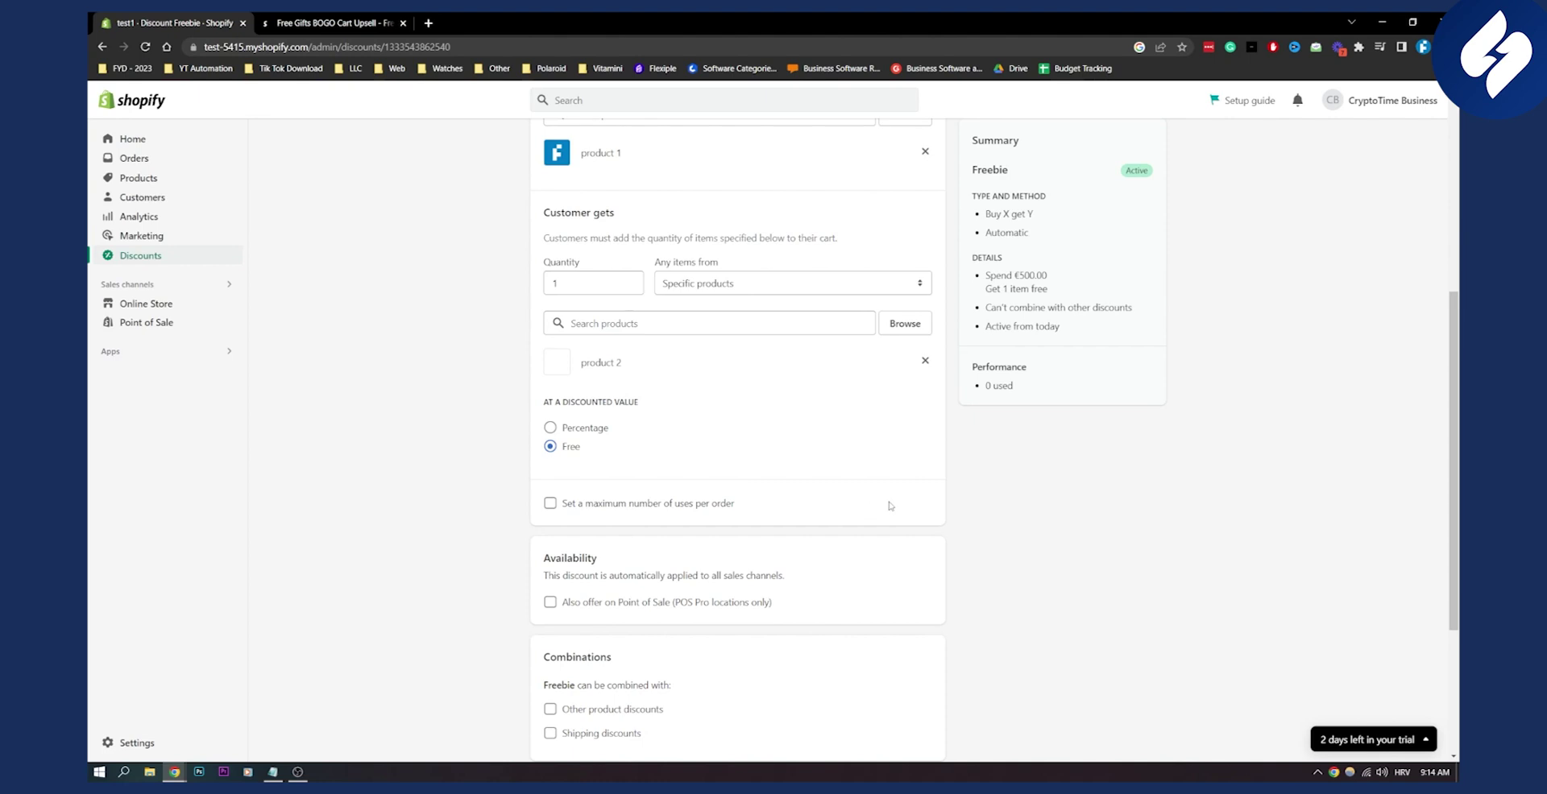
{"action": "scroll", "coordinate": [887, 507], "scroll_direction": "down", "scroll_amount": 2}
{"action": "scroll", "coordinate": [654, 482], "scroll_direction": "down", "scroll_amount": 2}
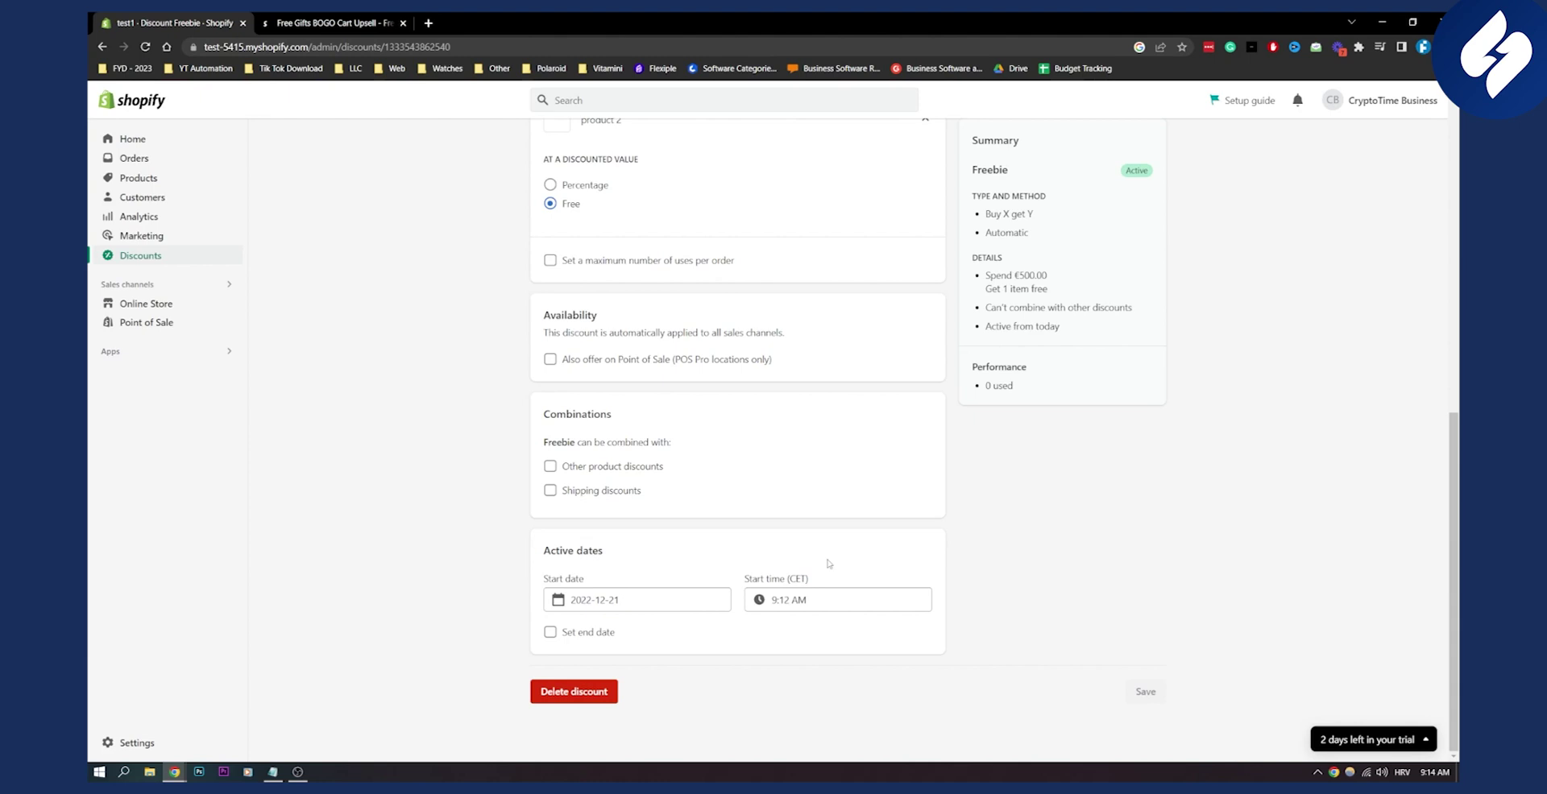
{"action": "scroll", "coordinate": [1321, 491], "scroll_direction": "up", "scroll_amount": 4}
{"action": "scroll", "coordinate": [1321, 491], "scroll_direction": "up", "scroll_amount": 4}
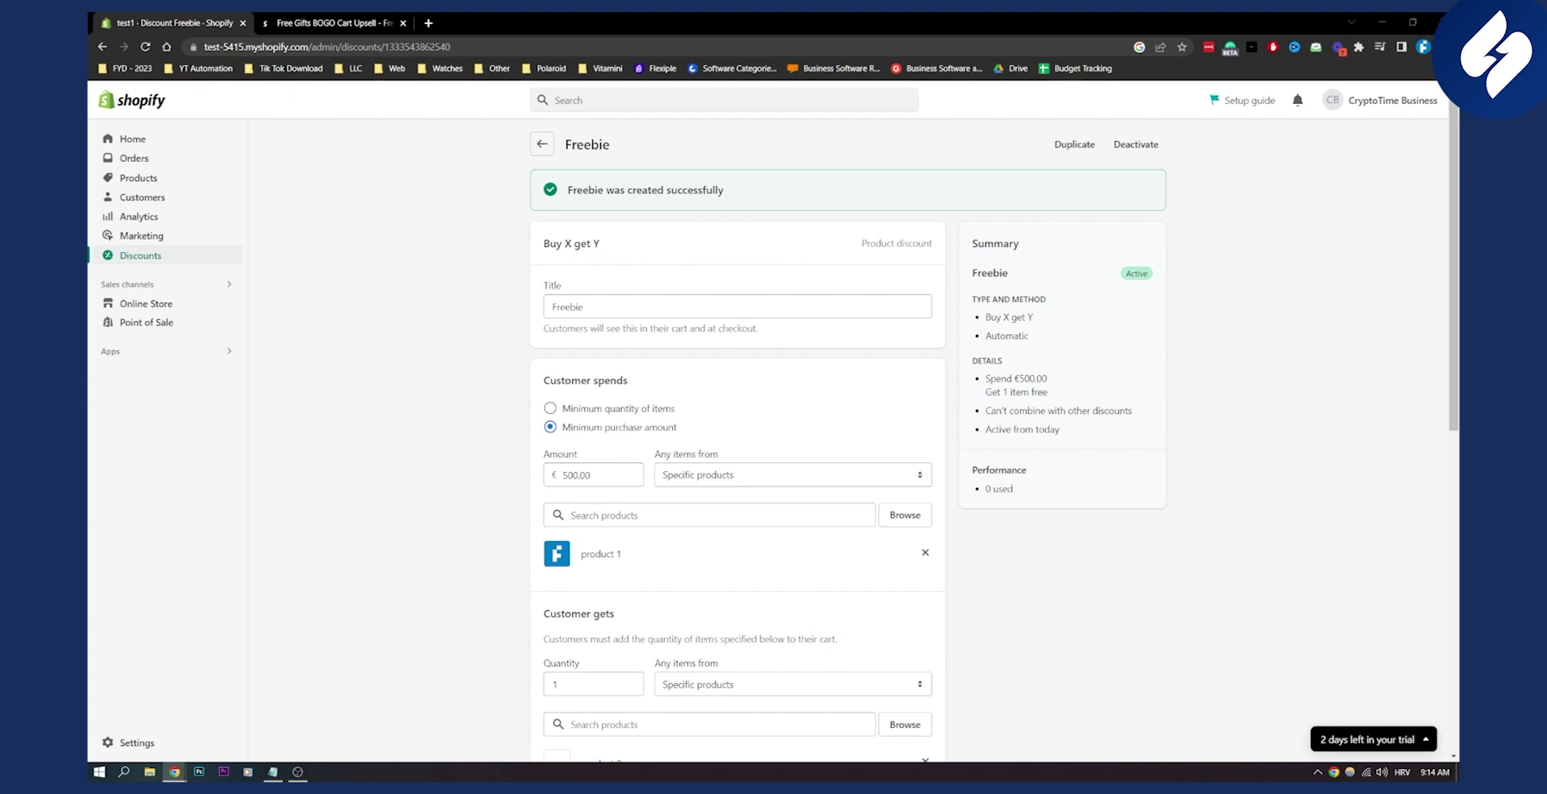
{"action": "left_click", "coordinate": [297, 772]}
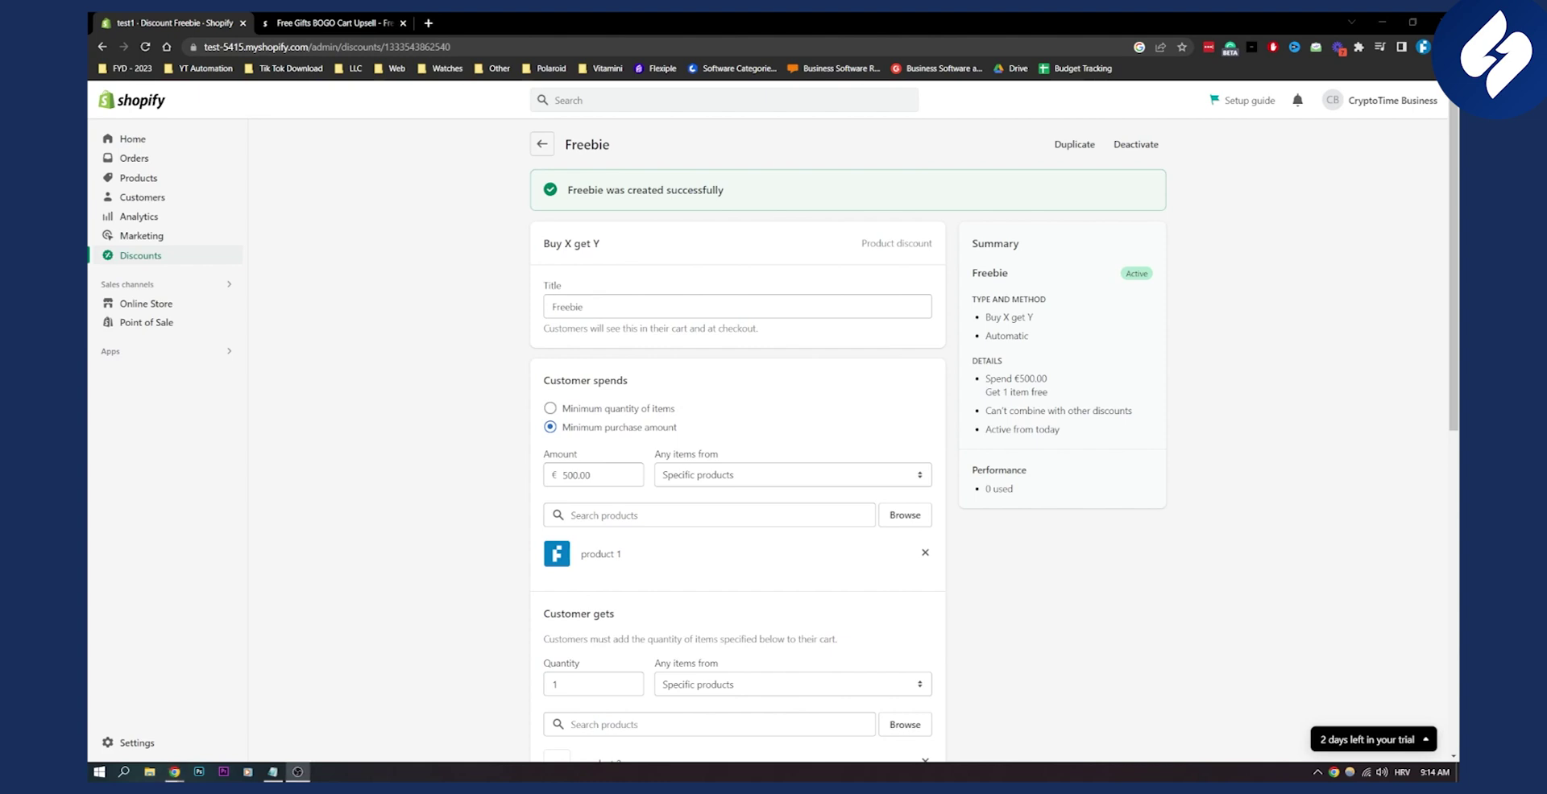